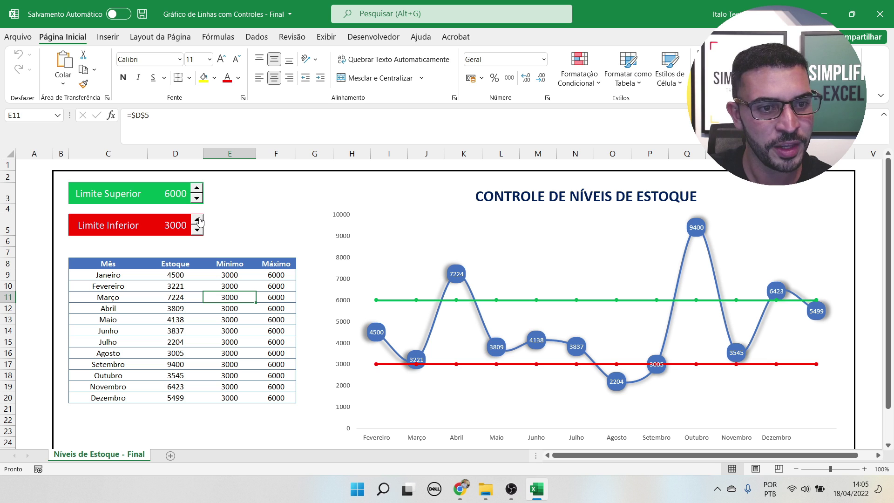
Step: Raise the Limite Inferior to 3500 with its spin control, and lower it to 2900
click(198, 220)
click(197, 220)
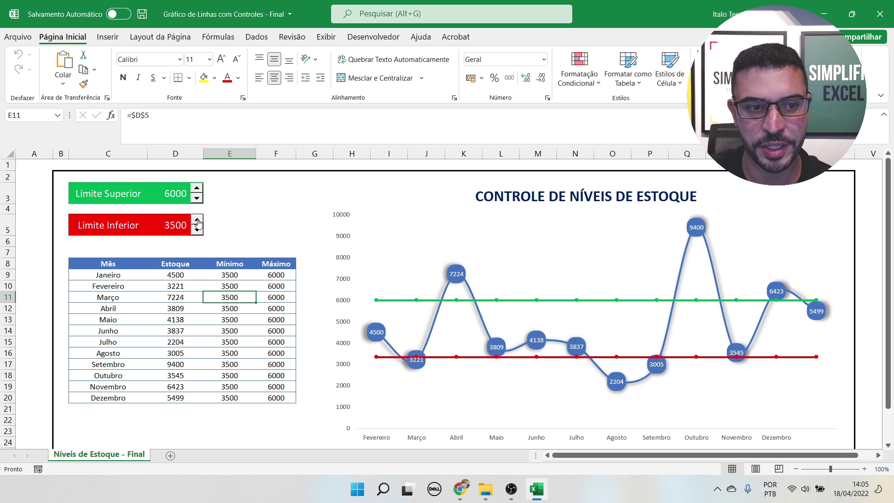
click(197, 230)
click(197, 230)
click(197, 230)
click(197, 230)
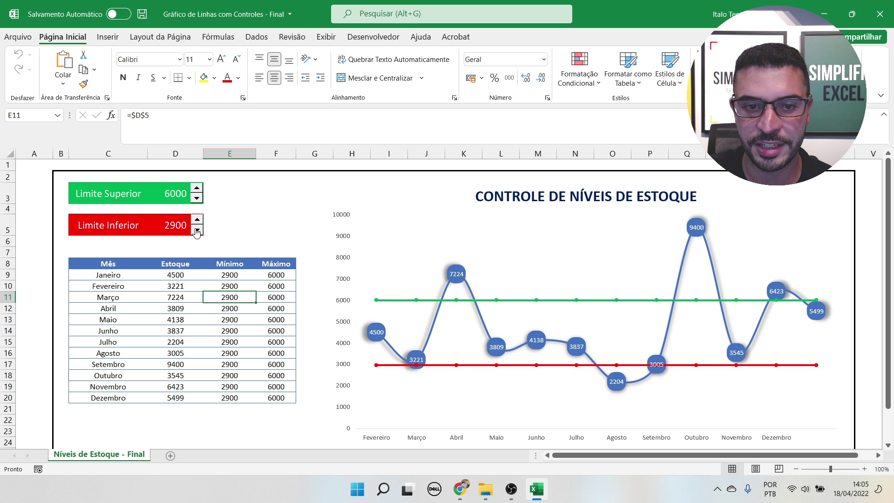
Step: Raise the Limite Superior above 6000 with its spin control
click(197, 188)
click(197, 188)
click(197, 188)
click(197, 189)
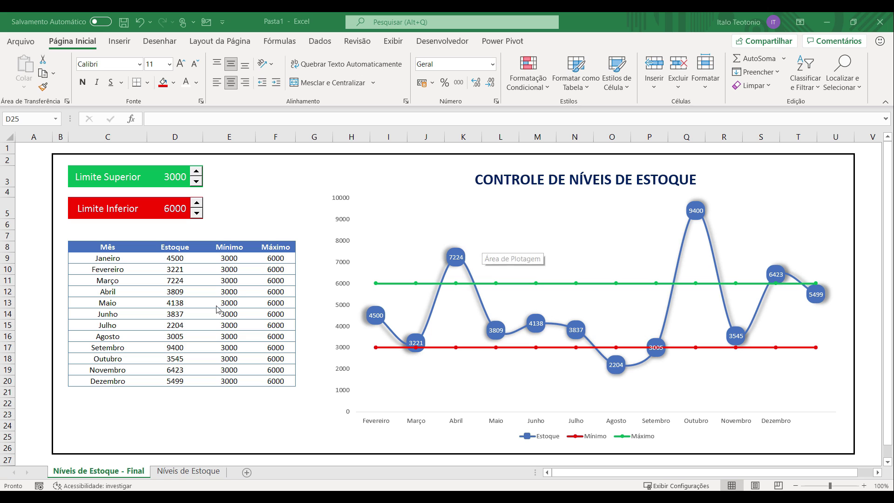
Step: Examine the Mês, Estoque, Mínimo and Máximo columns and the matching Estoque series in the finished chart
click(122, 250)
drag(122, 250, 112, 381)
drag(177, 247, 176, 381)
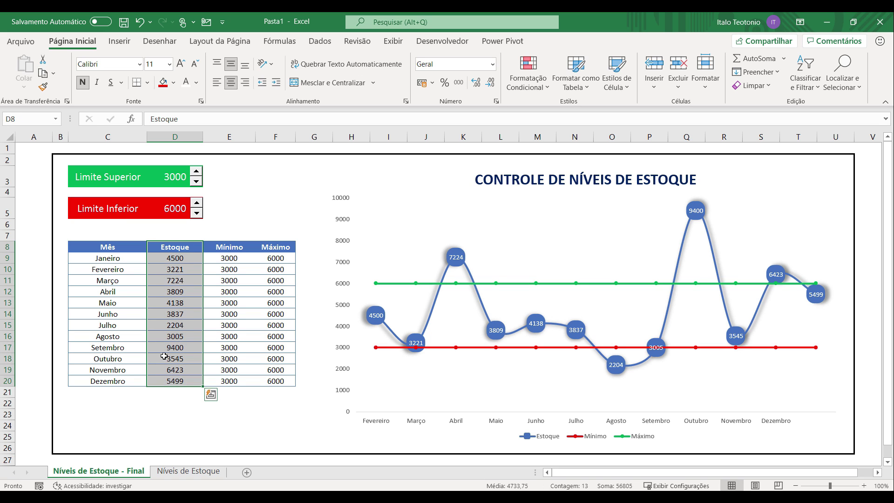
drag(230, 247, 230, 381)
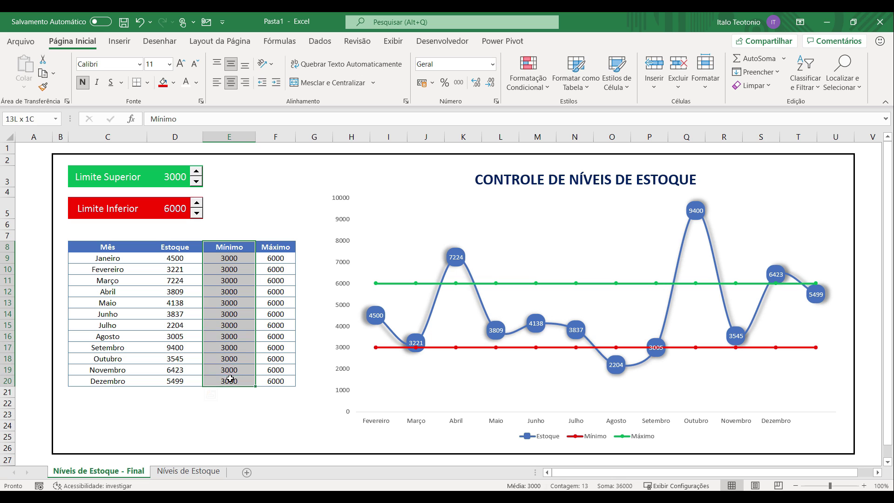
drag(276, 247, 279, 392)
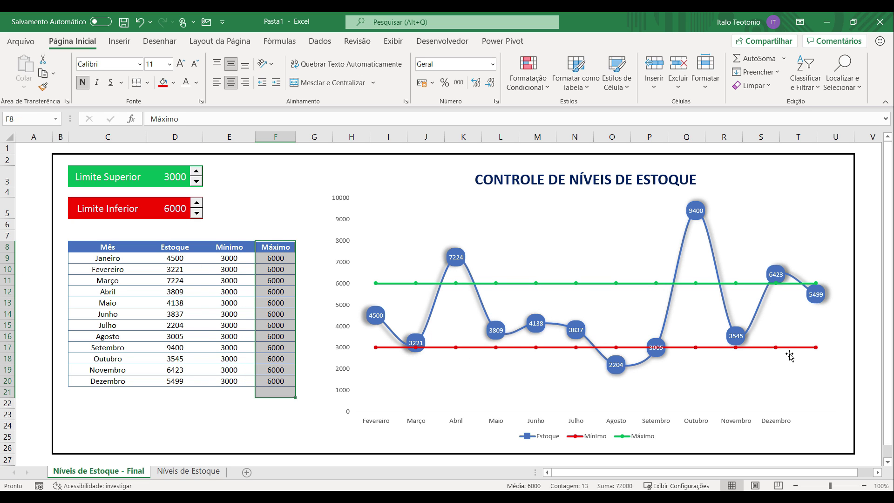
click(415, 348)
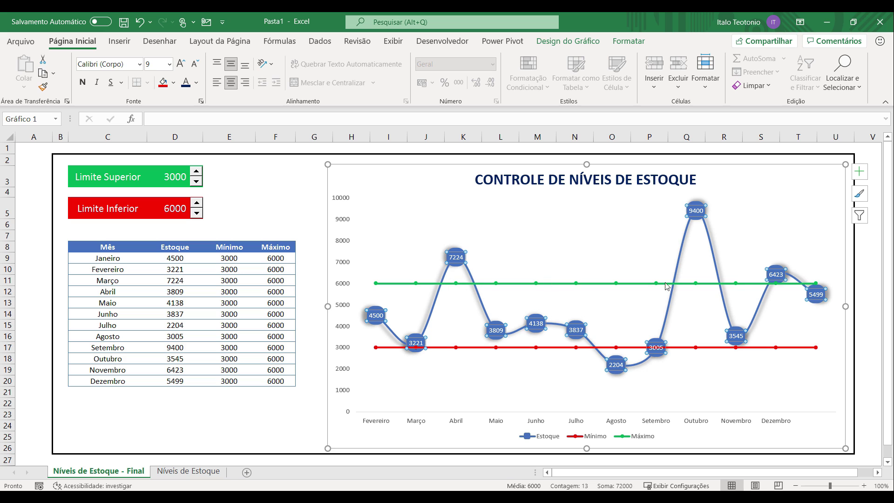
click(246, 229)
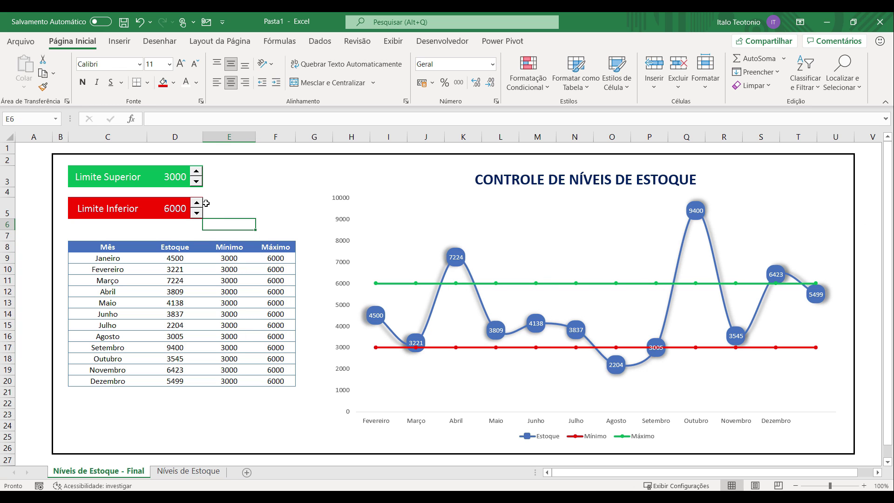
Step: Test the Limite Superior spin control by raising the value to 3900 and returning it to 3000
click(197, 171)
click(197, 171)
click(197, 171)
click(197, 171)
click(197, 171)
click(197, 172)
click(197, 172)
click(197, 172)
click(197, 172)
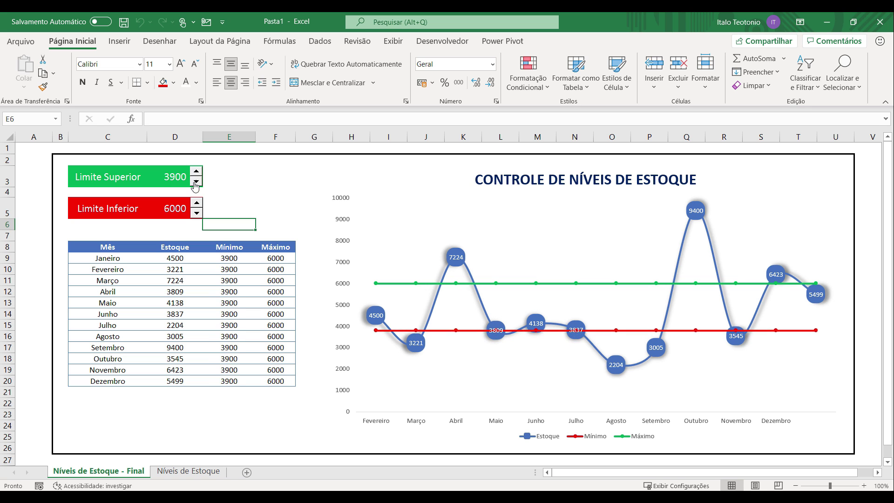
click(197, 182)
click(197, 182)
click(196, 181)
click(197, 182)
click(196, 182)
click(196, 182)
click(196, 182)
click(196, 182)
click(196, 182)
Step: Test the Limite Inferior spin control by raising the value and returning it to 6000
click(197, 206)
click(196, 207)
click(196, 206)
click(196, 207)
click(196, 206)
click(196, 206)
click(197, 206)
click(196, 206)
click(196, 213)
click(197, 214)
click(197, 214)
click(197, 214)
click(197, 214)
click(197, 213)
click(197, 214)
click(196, 213)
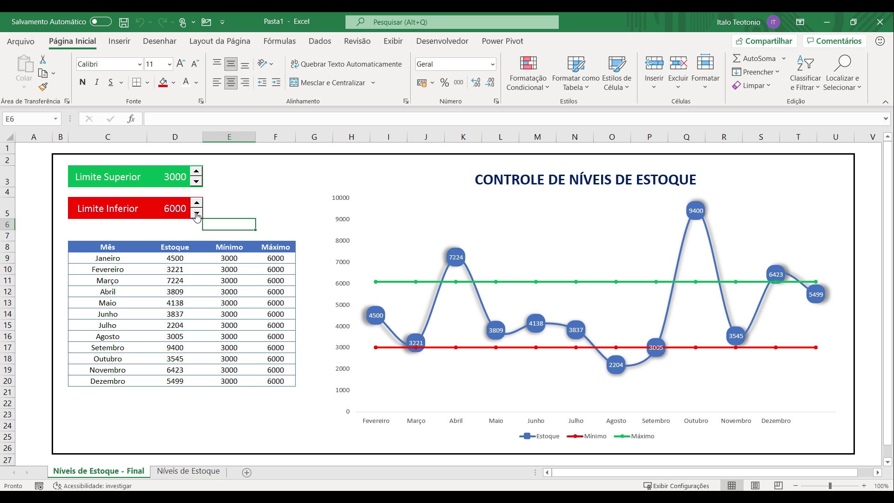
Step: Examine the table on the Níveis de Estoque sheet and compare it with the Níveis de Estoque - Final sheet
click(188, 471)
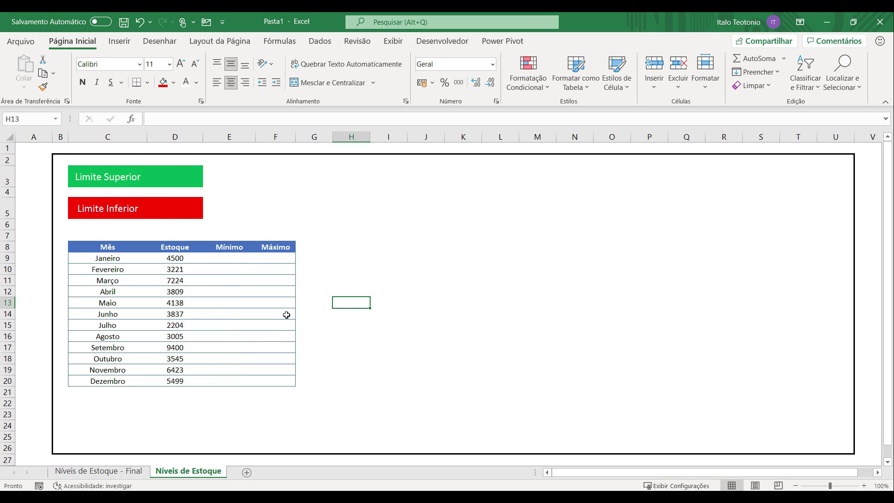
drag(114, 260, 275, 371)
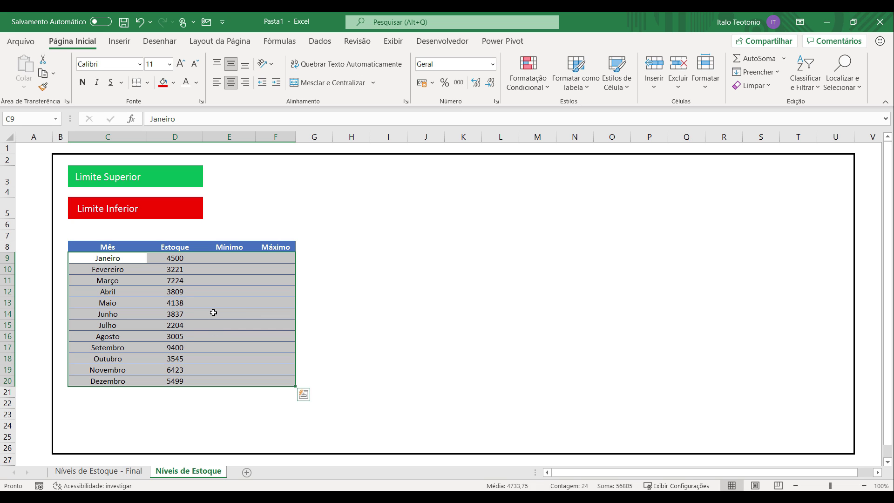
click(169, 303)
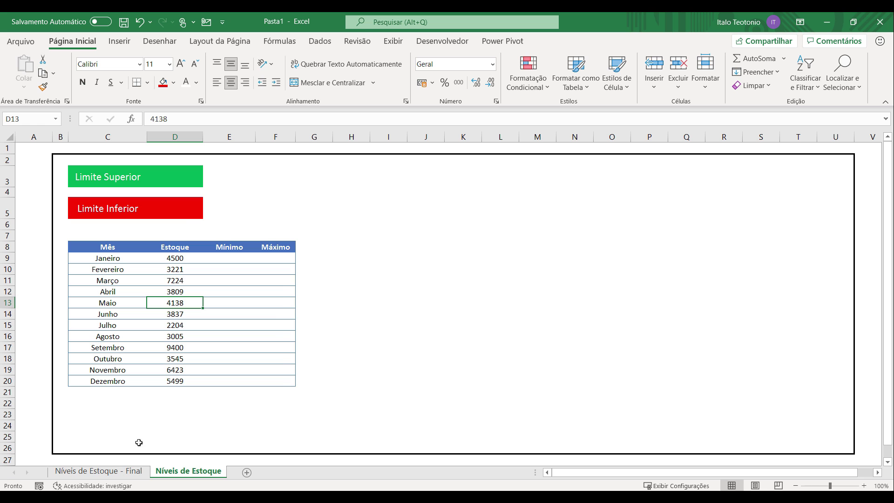
click(124, 472)
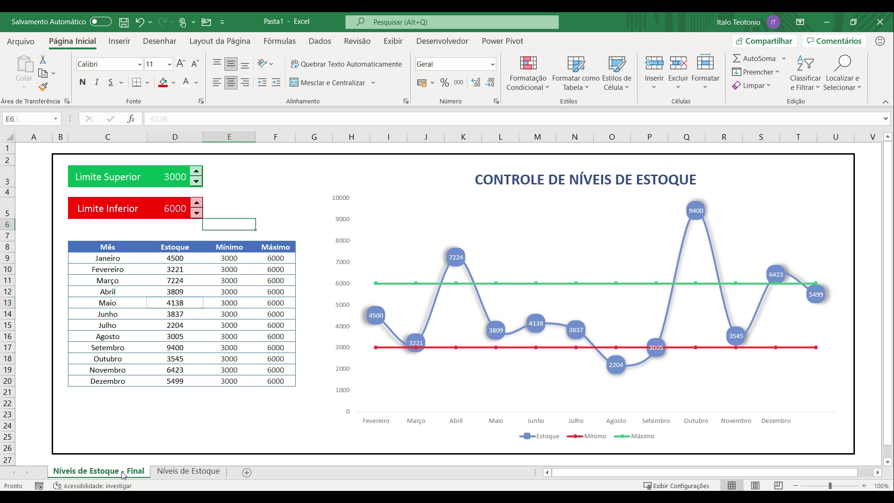
Step: On the Níveis de Estoque sheet, enter 6000 as Limite Superior in D3 and 3500 as Limite Inferior in D5
click(196, 472)
click(174, 186)
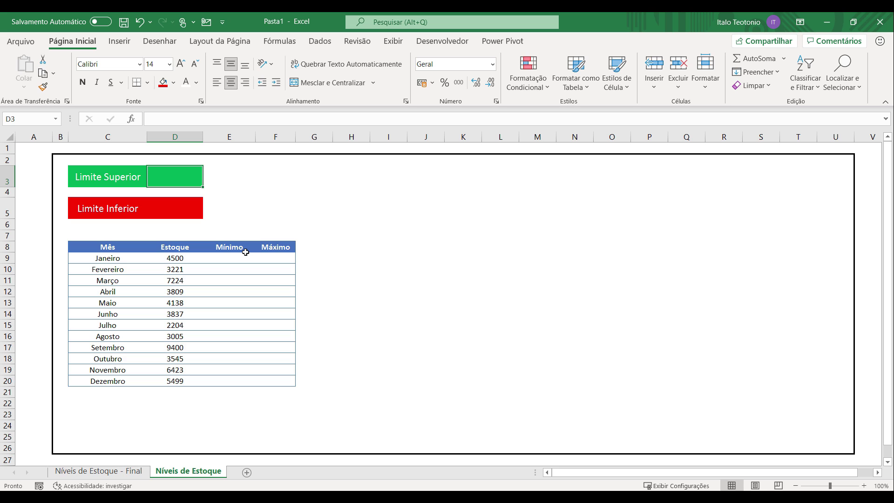
text(6000)
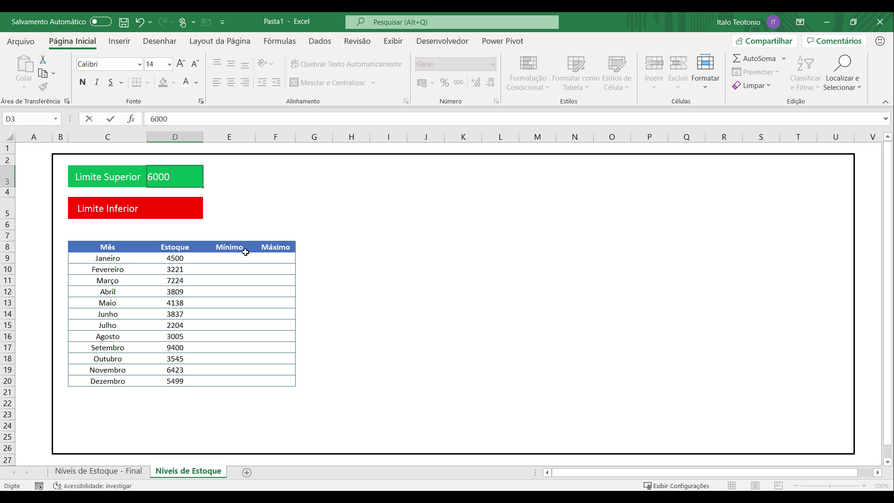
key(Return)
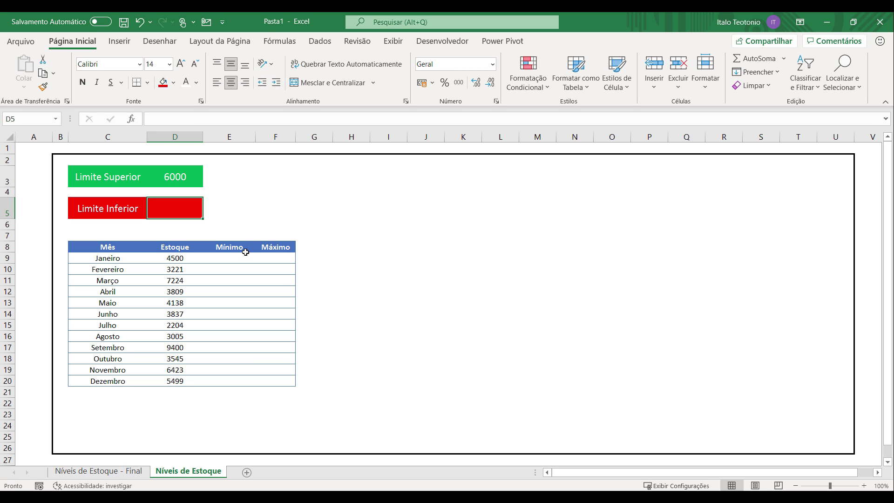
text(3500)
key(Return)
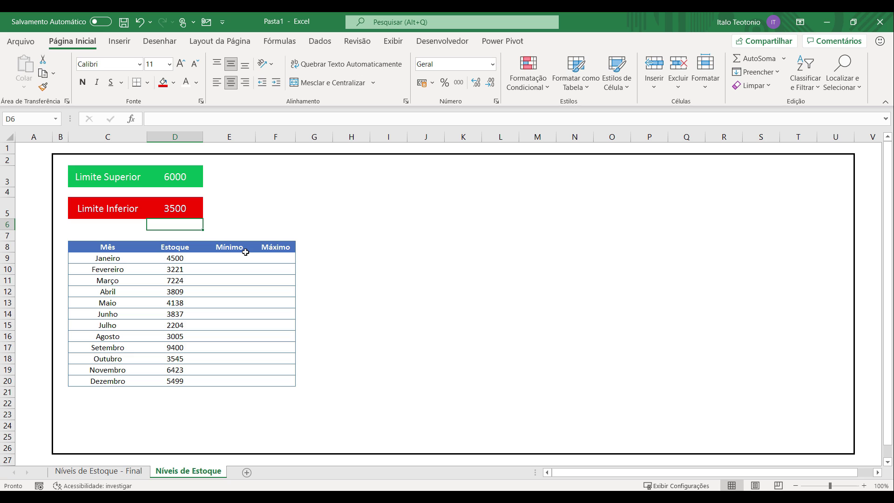
Step: Examine the two limit cells and the empty Mínimo and Máximo columns that correspond to them
click(174, 208)
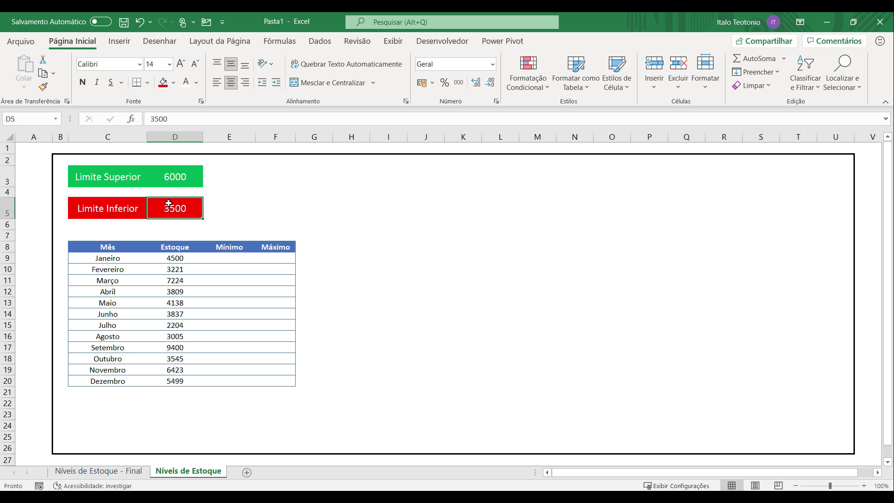
drag(220, 247, 227, 381)
click(191, 188)
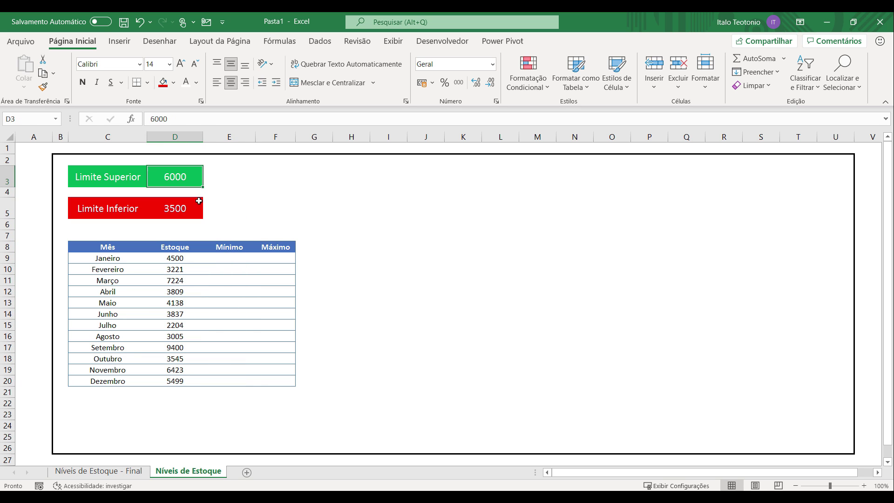
drag(279, 247, 280, 378)
drag(236, 247, 225, 383)
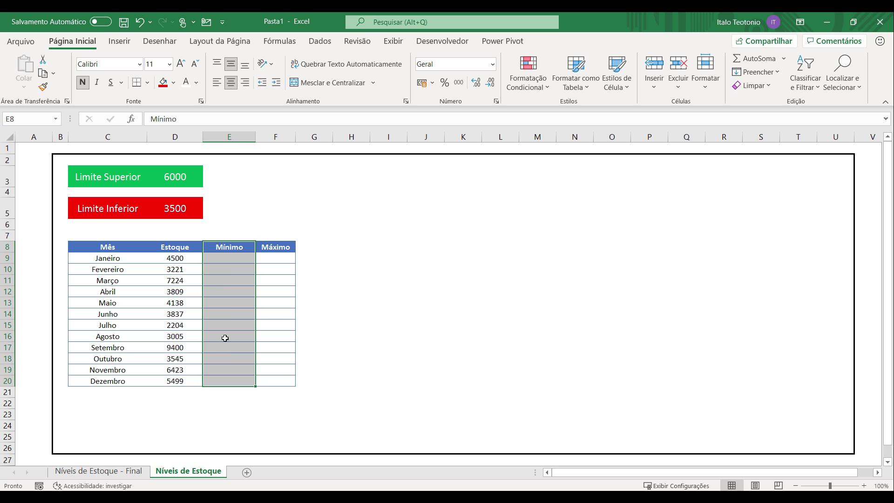
Step: Try filling the Mínimo column from E9 to E20 with the fixed value 3500, and undo it
click(238, 256)
text(3500)
key(Return)
click(244, 257)
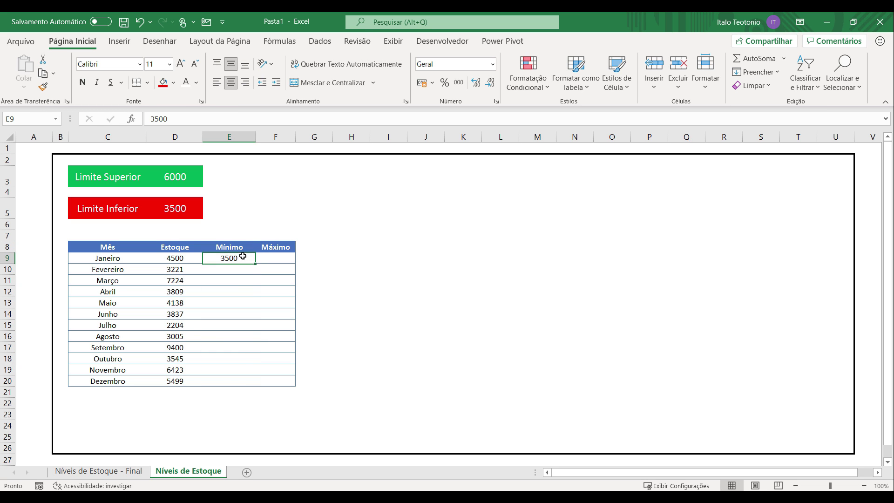
drag(255, 264, 252, 384)
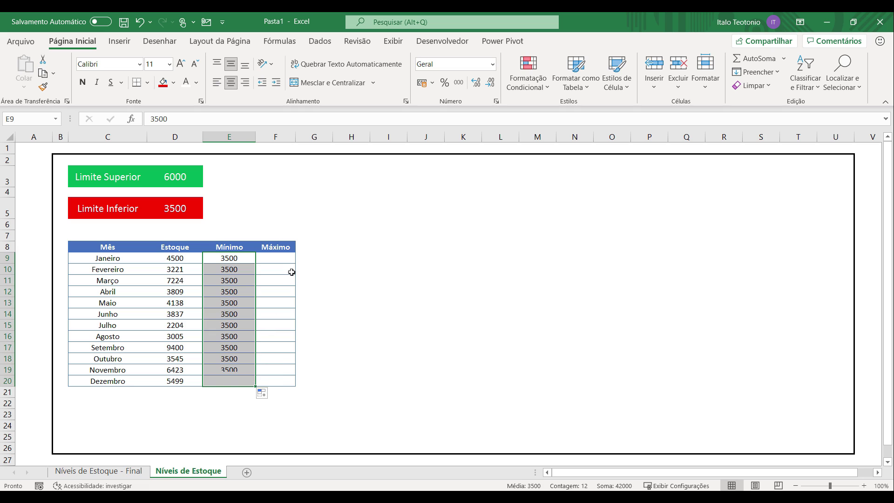
key(ctrl+z)
key(ctrl+z)
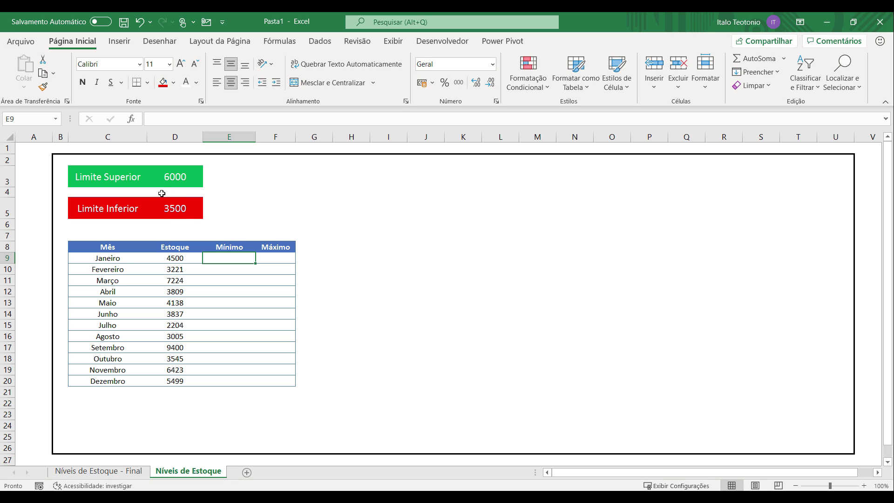
Step: Enter =$D$5 in E9 and fill the formula down the Mínimo column through Dezembro
drag(173, 207, 124, 207)
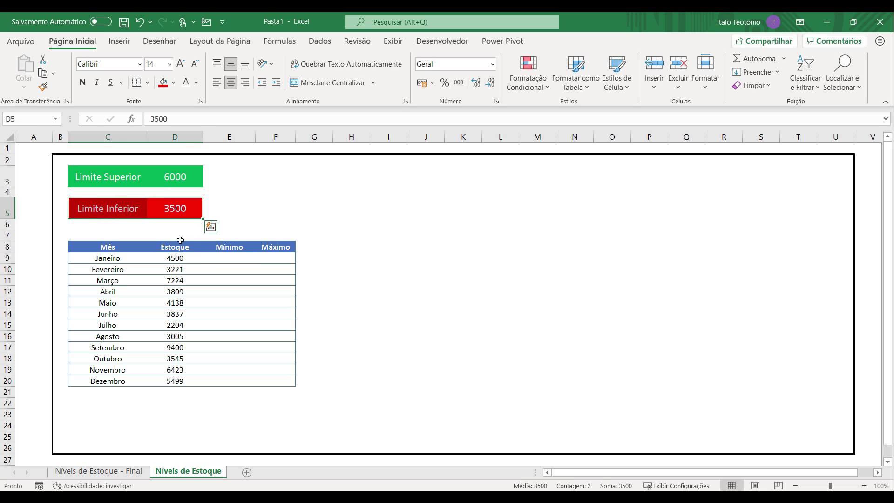
drag(232, 257, 232, 385)
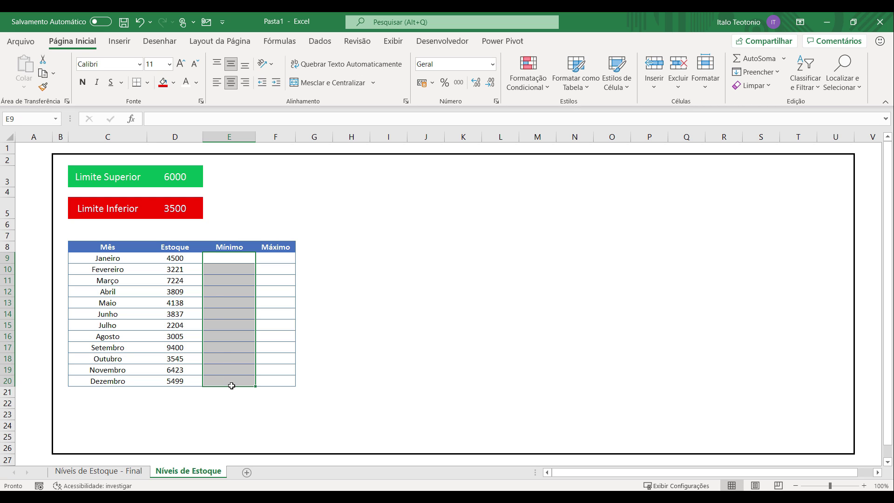
click(229, 259)
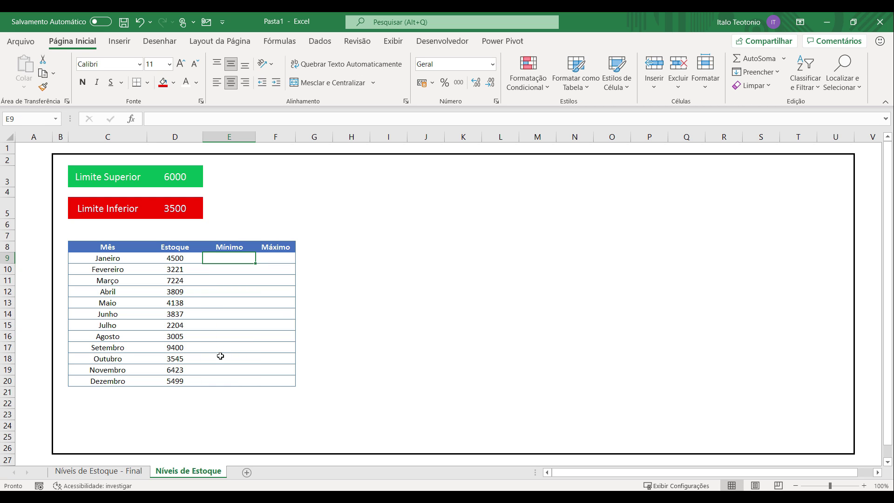
text(=)
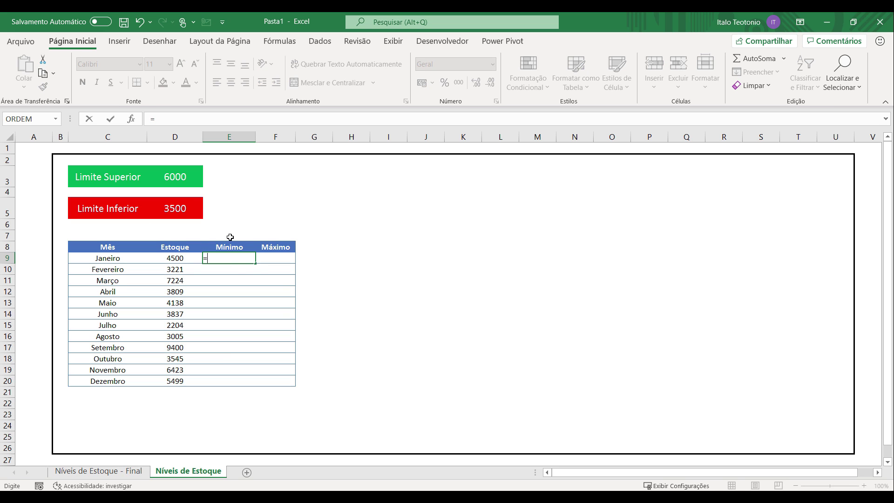
click(183, 209)
key(F4)
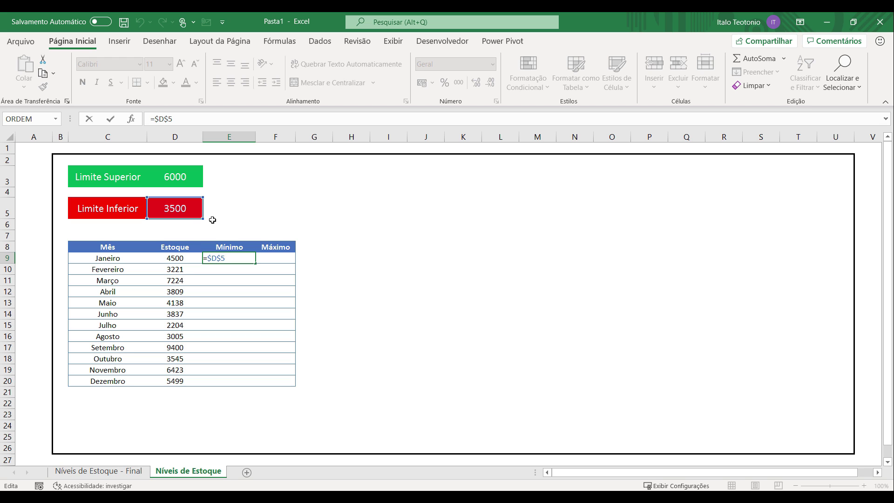
key(Return)
click(238, 259)
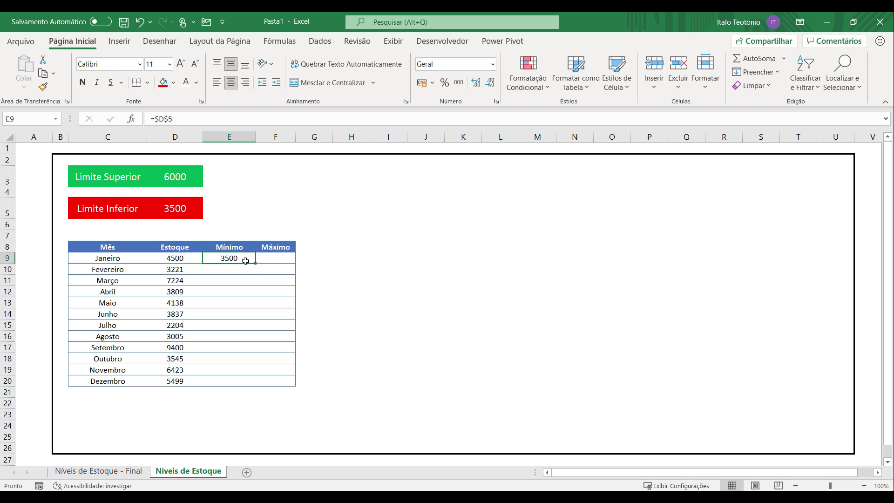
double_click(256, 263)
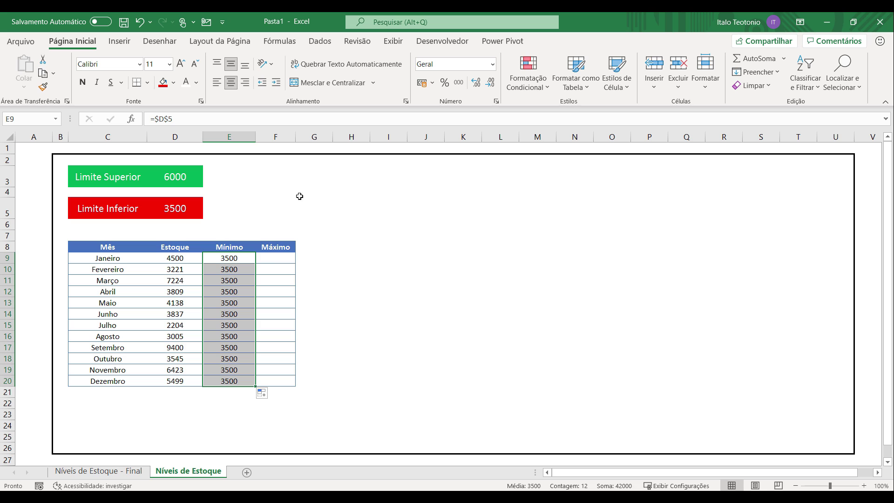
Step: Widen column F slightly, enter =$D$3 in F9 and fill the formula down the Máximo column through Dezembro
drag(297, 140, 304, 140)
click(286, 258)
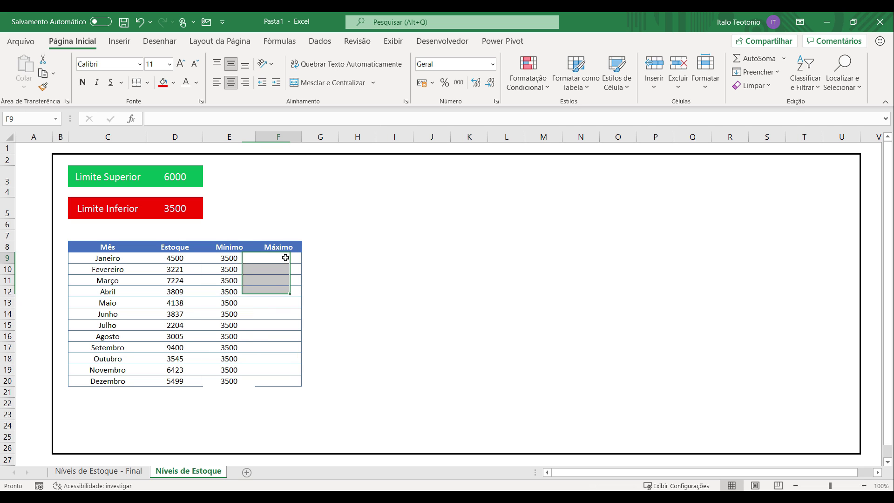
text(=)
click(177, 177)
key(F4)
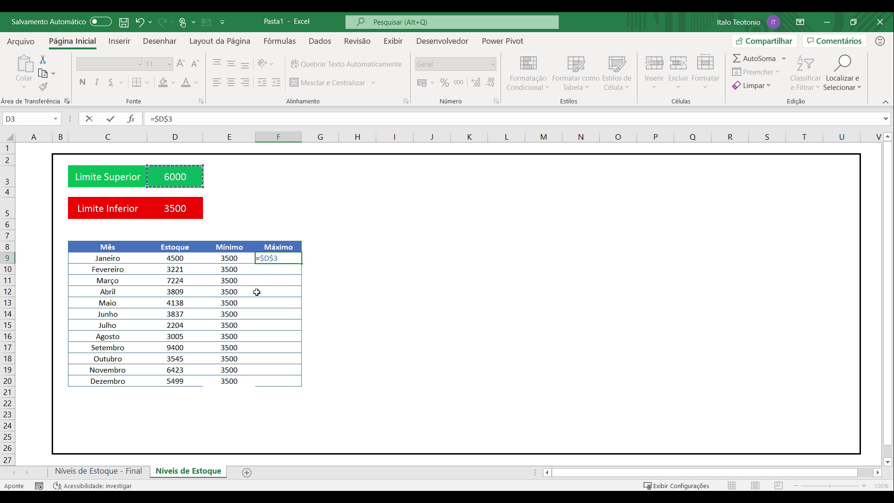
key(Return)
click(279, 257)
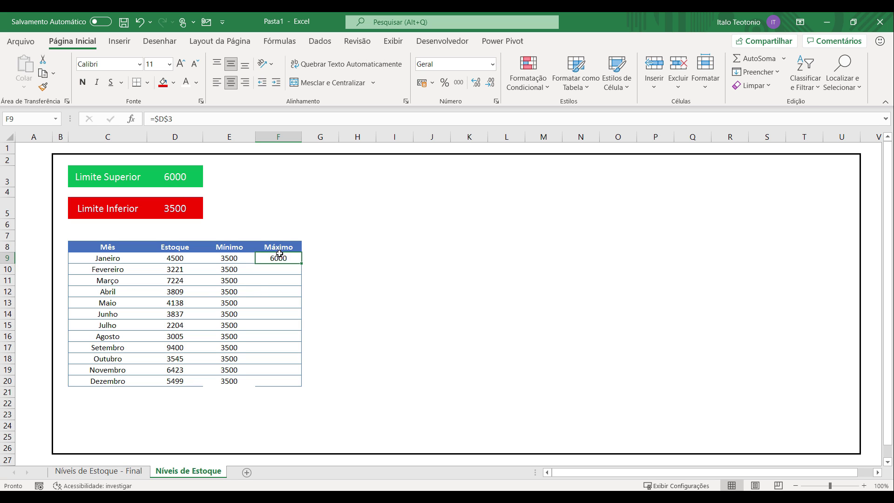
drag(301, 264, 233, 382)
Step: Add a bottom border to cells E20 and F20 in the Dezembro row of the table
click(229, 336)
right_click(233, 382)
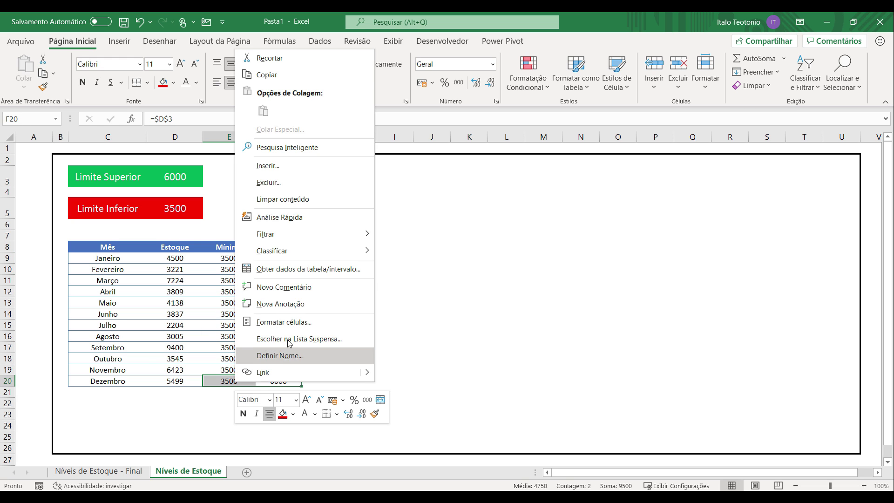
click(298, 322)
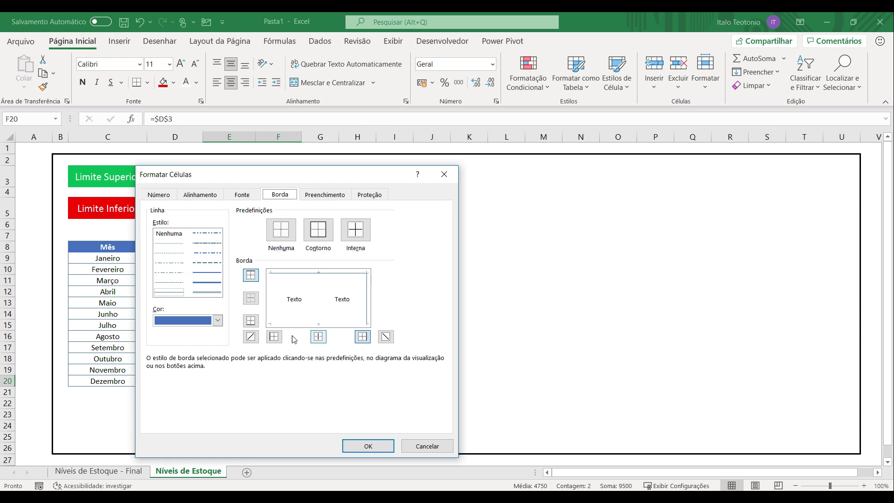
click(251, 320)
click(349, 369)
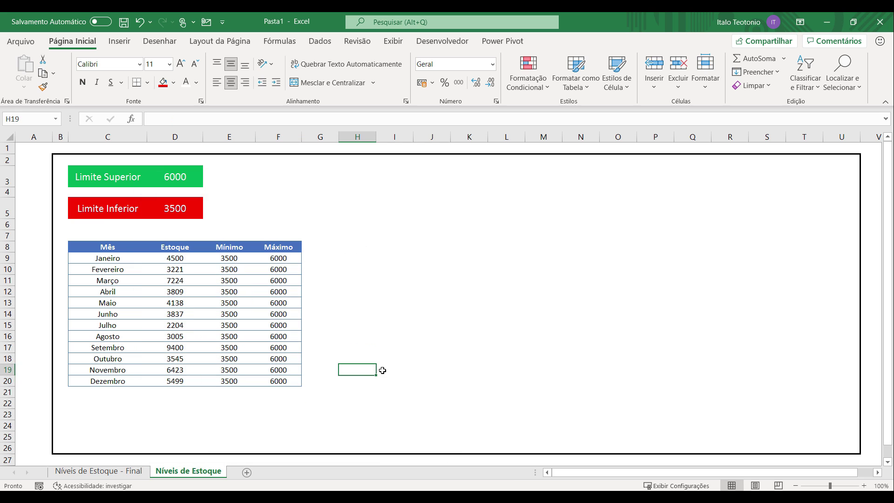
Step: Try 4000 and 5000 as the Limite Inferior value in D5, and undo both changes
click(172, 206)
key(F2)
key(BackSpace)
key(BackSpace)
key(BackSpace)
key(BackSpace)
text(4000)
key(Return)
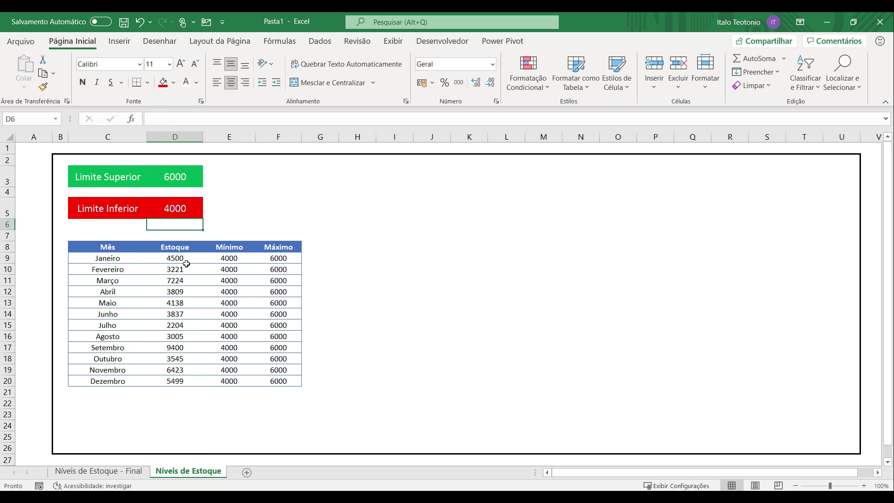
click(169, 205)
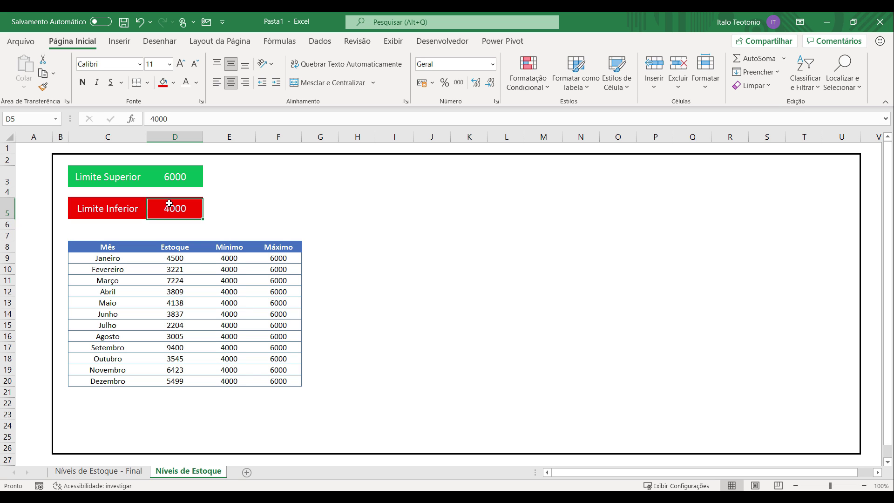
text(5000)
key(Return)
key(ctrl+z)
key(ctrl+z)
Step: Try 8000 as the Limite Superior value in D3, and undo the change
click(179, 171)
text(8000)
key(Return)
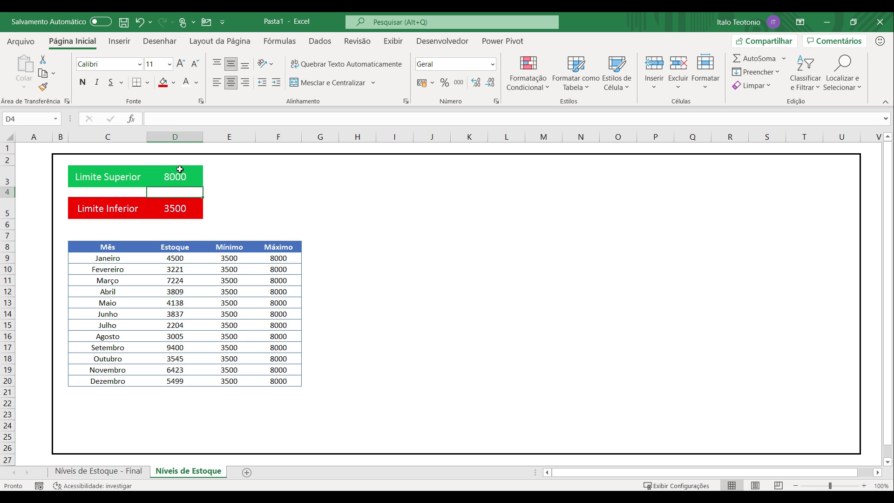
key(ctrl+z)
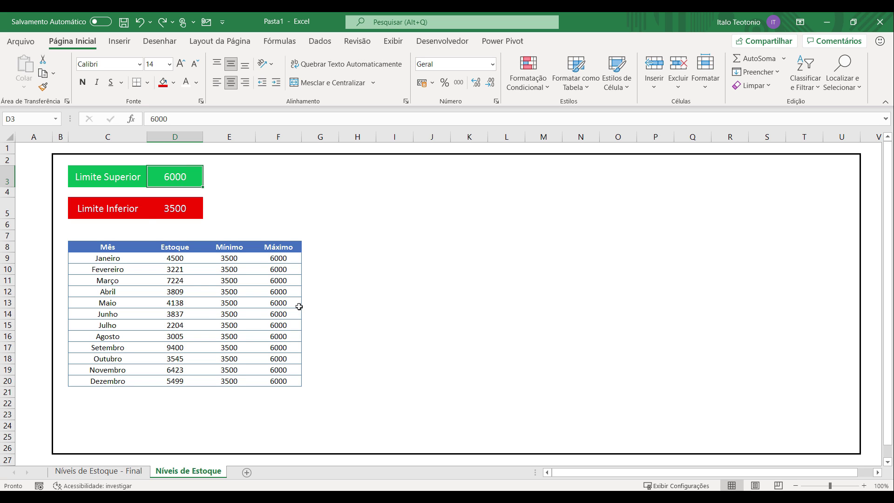
Step: Look at the limit controls and chart on the Níveis de Estoque - Final sheet, and return to the Níveis de Estoque sheet
click(129, 469)
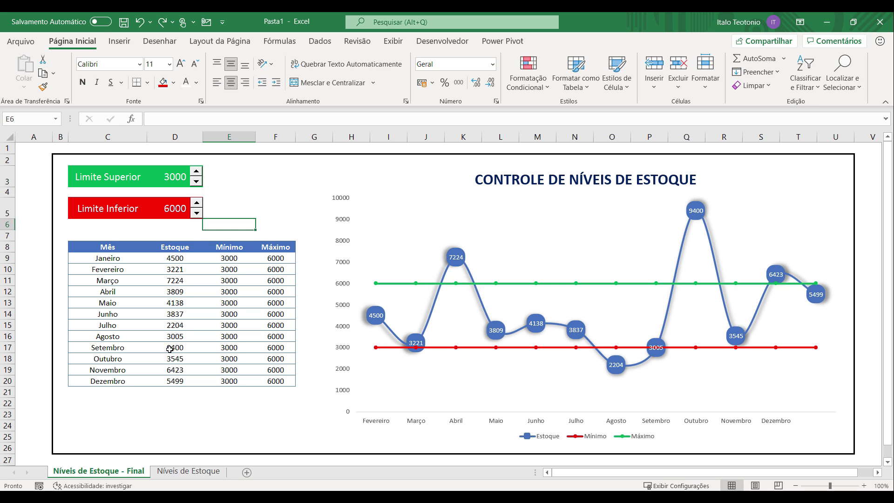
click(188, 471)
click(282, 200)
Step: Check in the Excel ribbon customization options that Desenvolvedor is enabled, and leave the settings as they are
click(436, 43)
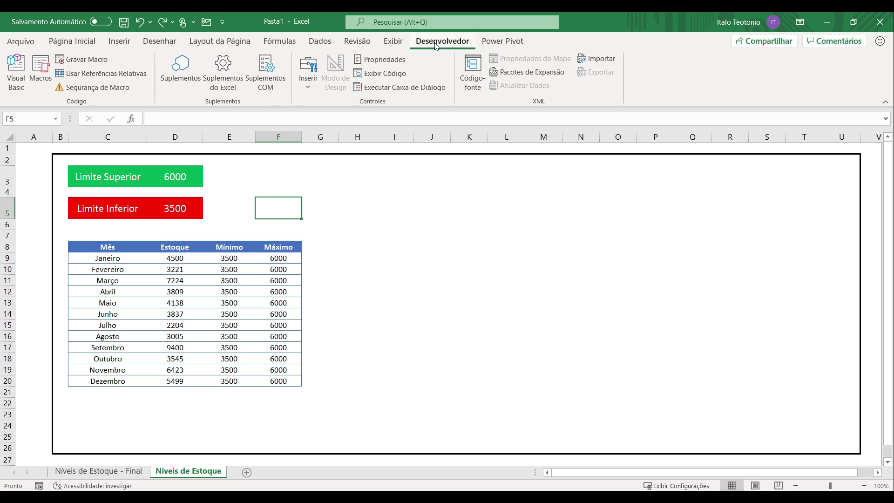
click(20, 41)
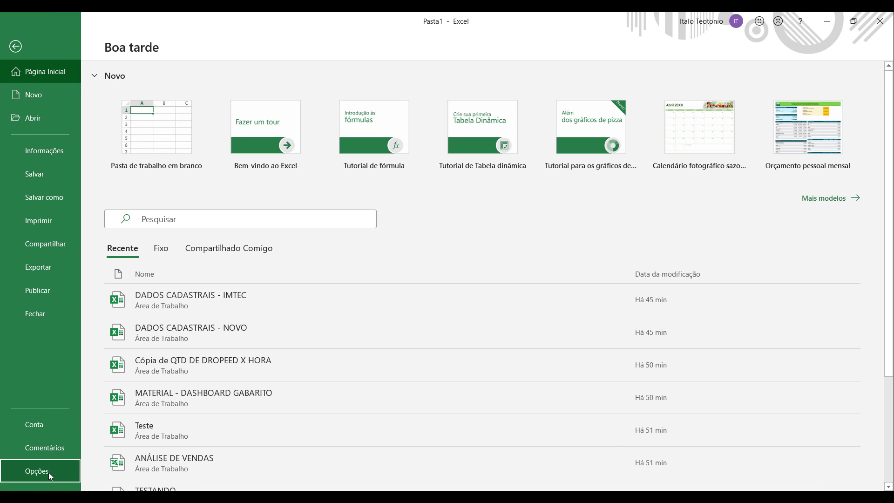
click(37, 471)
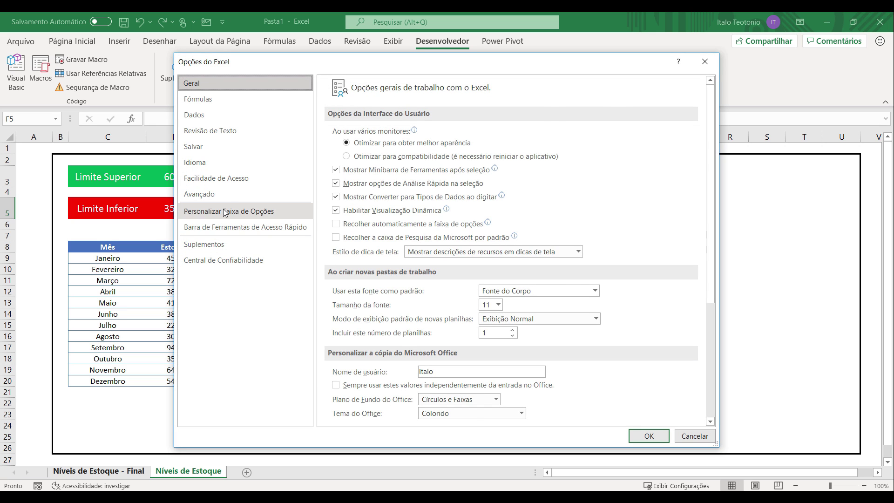
click(222, 212)
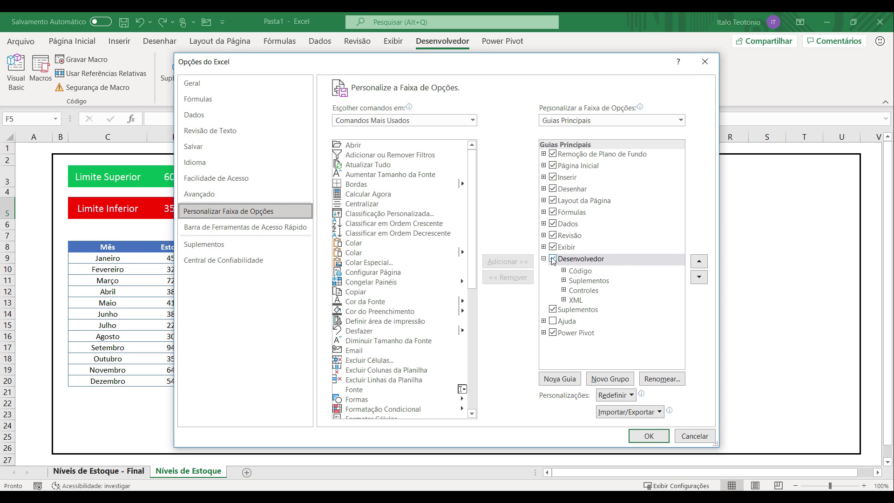
click(687, 436)
click(390, 312)
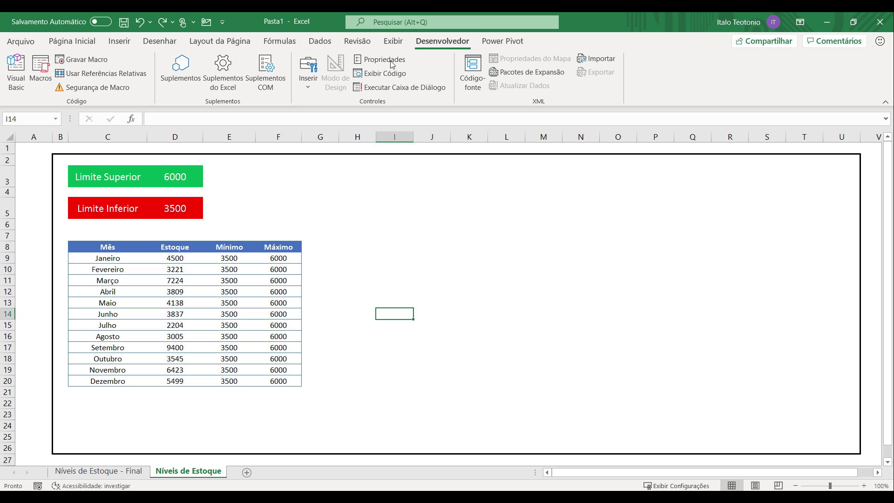
Step: Insert a form-control spin button at the right end of the Limite Superior cell and place a copy on the Limite Inferior cell
click(309, 87)
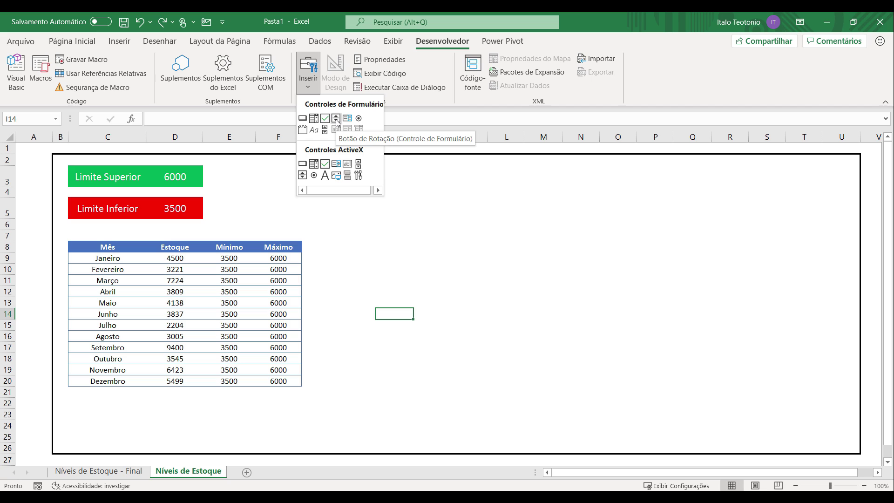
click(337, 119)
drag(192, 166, 204, 188)
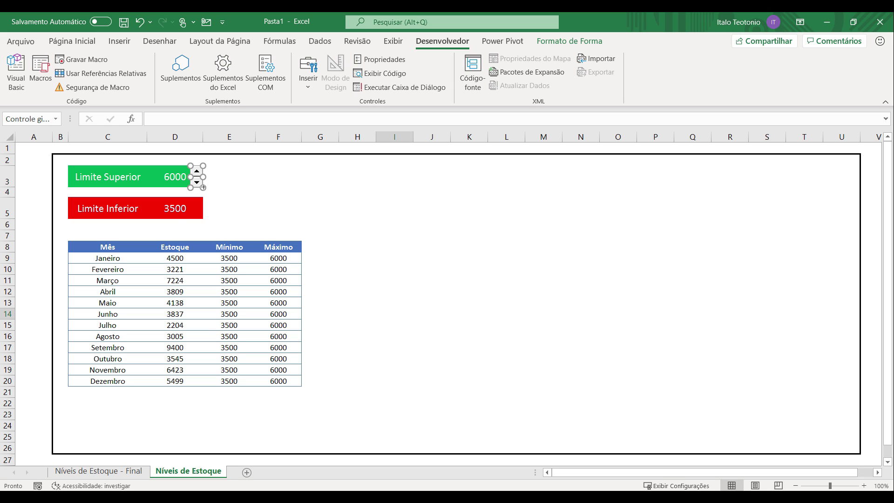
click(237, 203)
drag(196, 182, 198, 211)
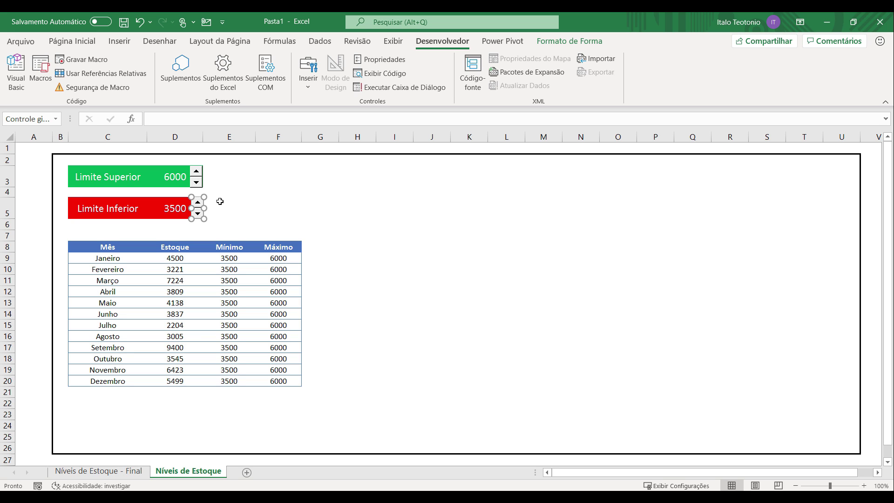
click(244, 208)
Step: Configure the Limite Superior spin button with minimum 1000, maximum 10000, increment 100 and cell link $D$3
right_click(227, 180)
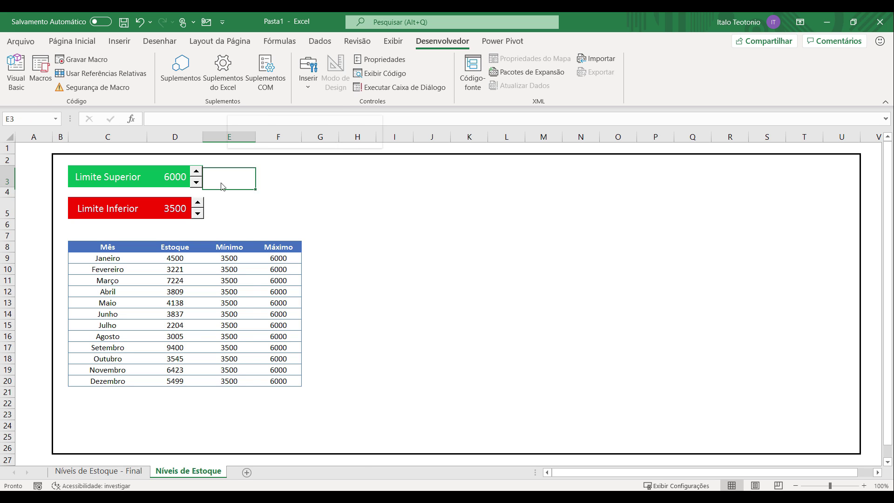
key(Escape)
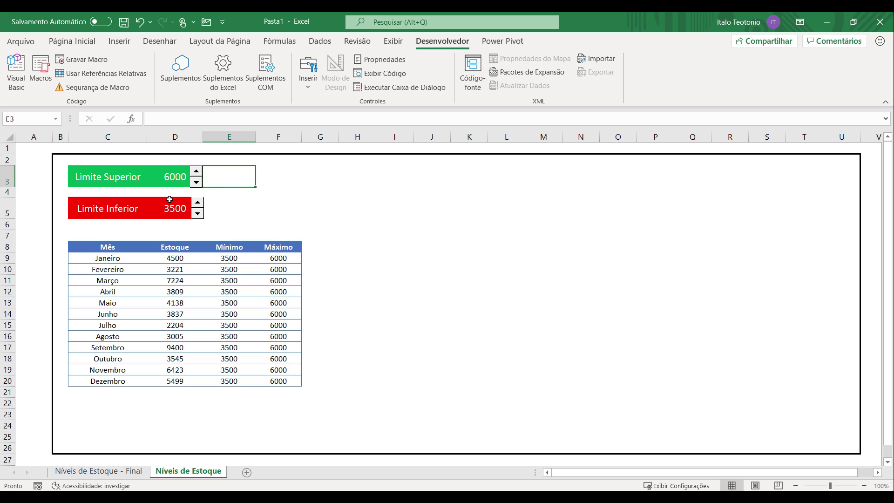
right_click(196, 179)
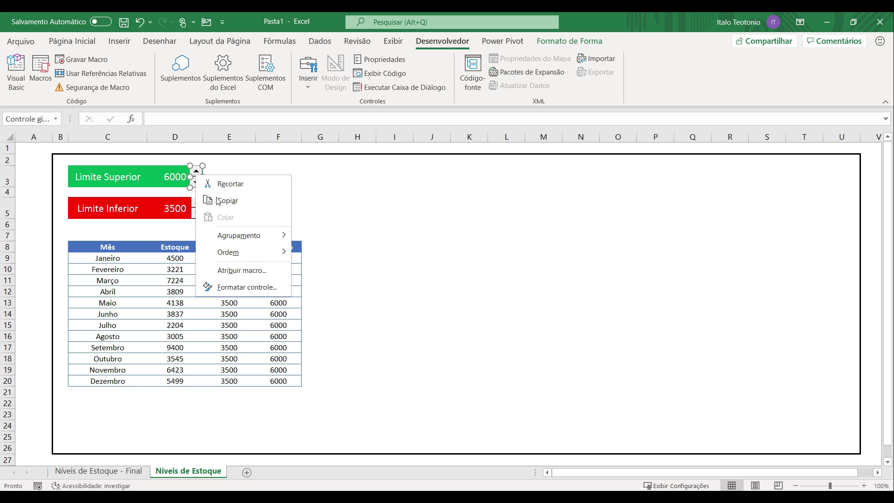
click(241, 286)
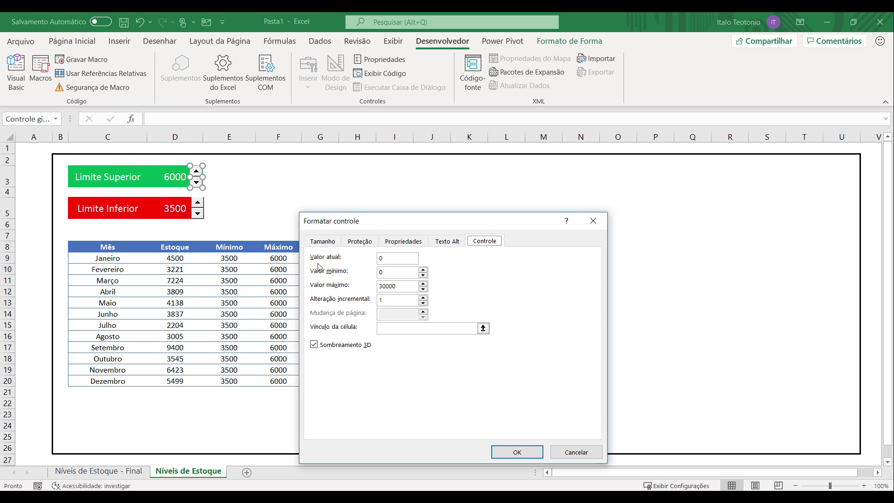
drag(368, 226, 394, 207)
click(416, 236)
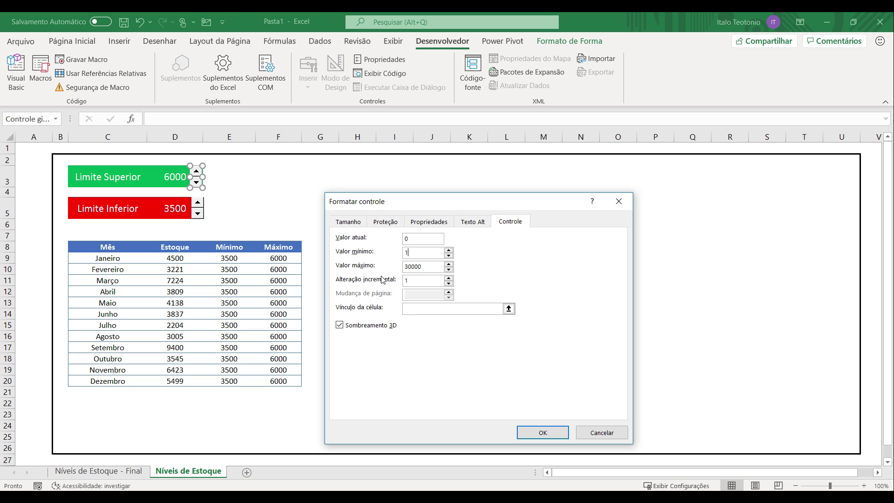
key(Tab)
text(100)
key(Tab)
click(441, 307)
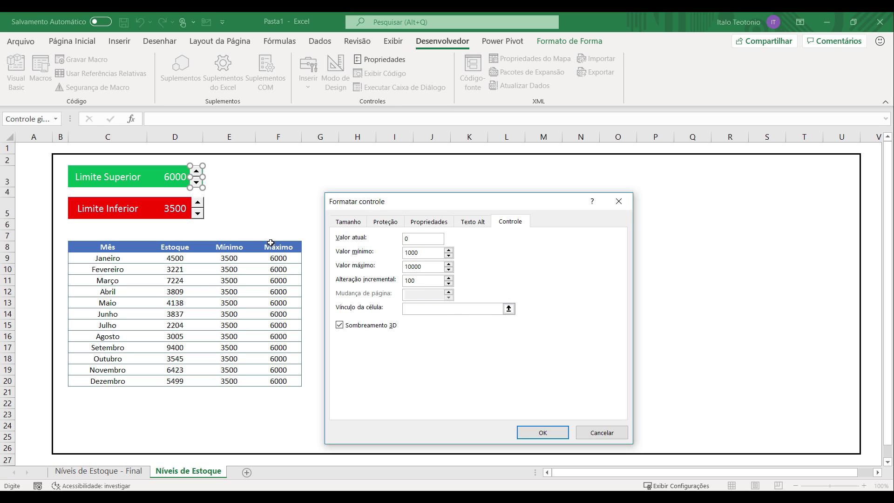
click(173, 180)
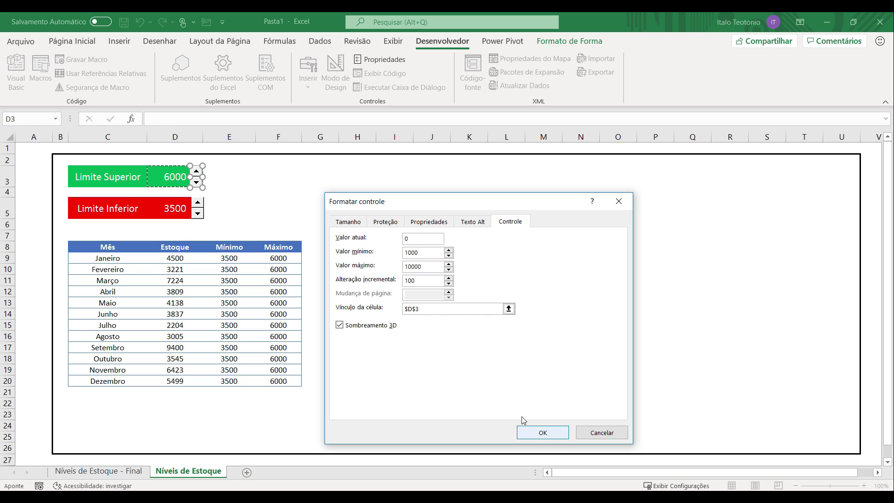
click(535, 431)
click(303, 210)
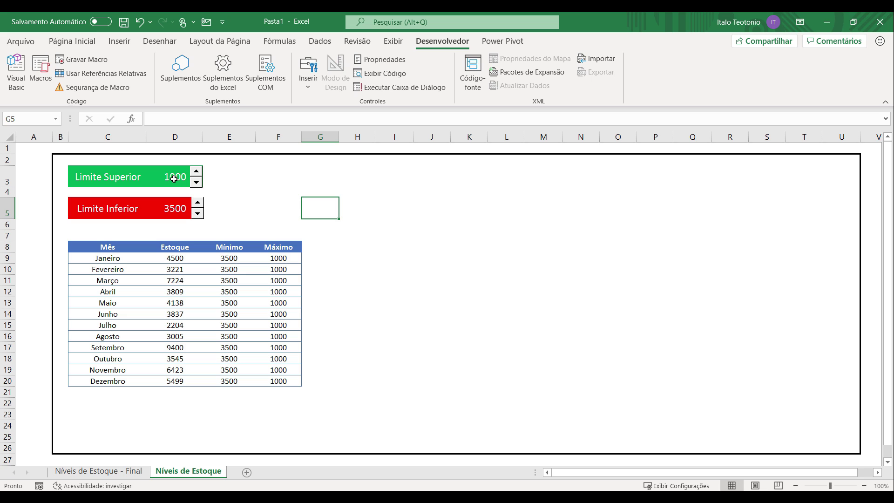
Step: Enter 6000 as the Limite Superior value and test its spin button in both directions, ending at 6000
click(196, 172)
drag(196, 172, 197, 172)
click(175, 173)
text(6000)
key(Return)
click(196, 182)
click(196, 182)
click(196, 171)
click(196, 172)
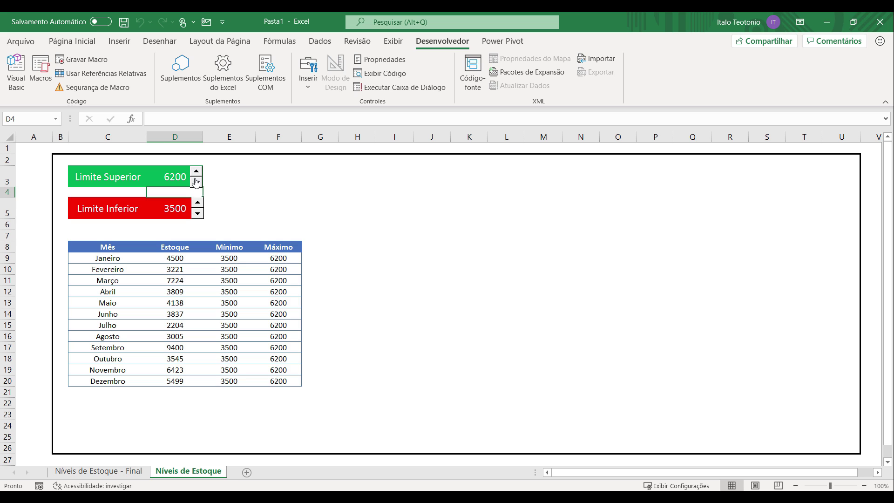
click(257, 225)
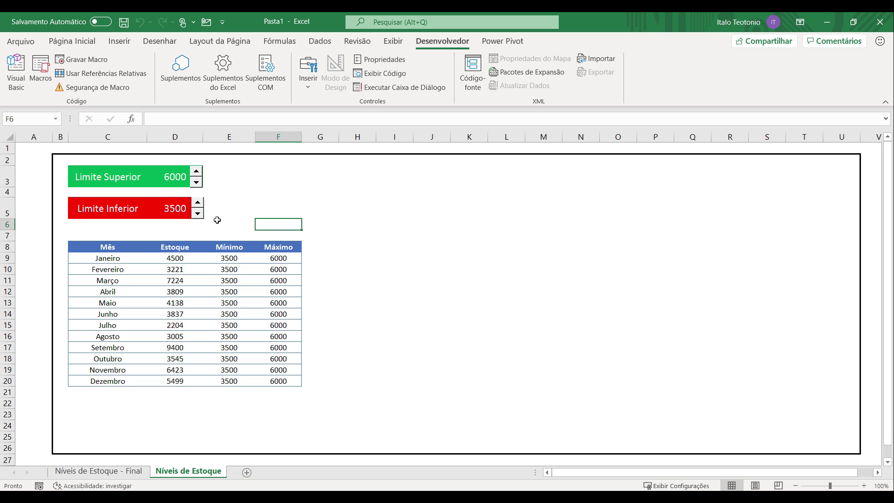
Step: Configure the Limite Inferior spin button with current value 3500, minimum 1000, maximum 10000, increment 100 and cell link $D$5, and test it
right_click(198, 213)
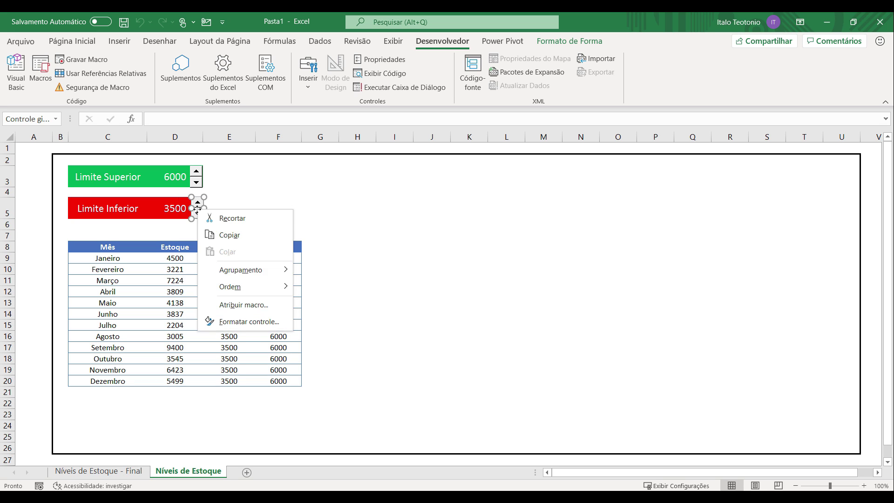
click(243, 322)
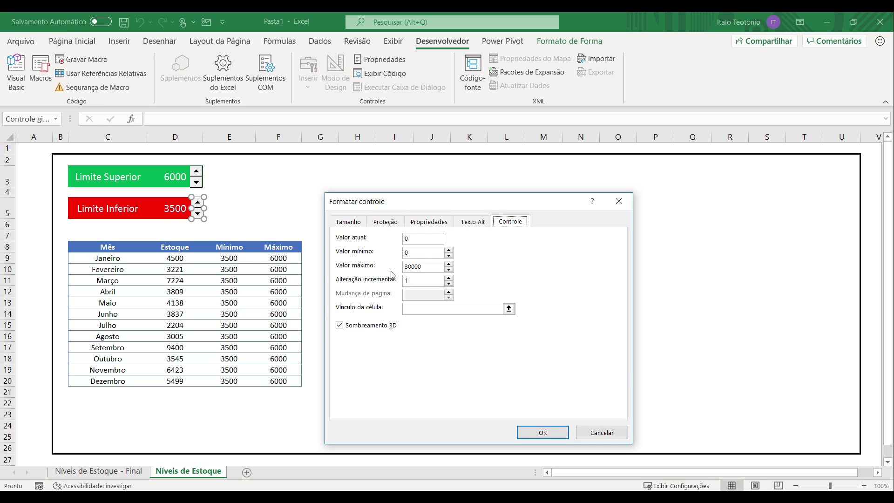
click(407, 239)
key(Tab)
text(1000)
key(Tab)
text(10)
click(460, 307)
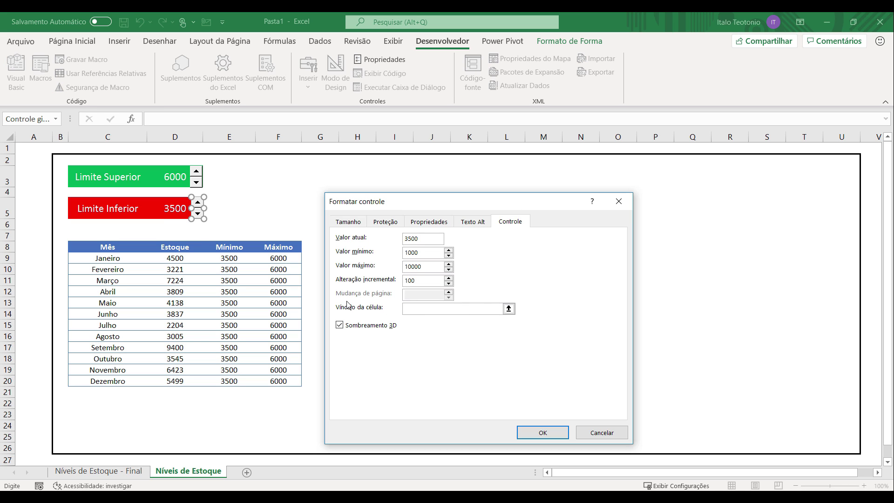
click(161, 206)
click(542, 433)
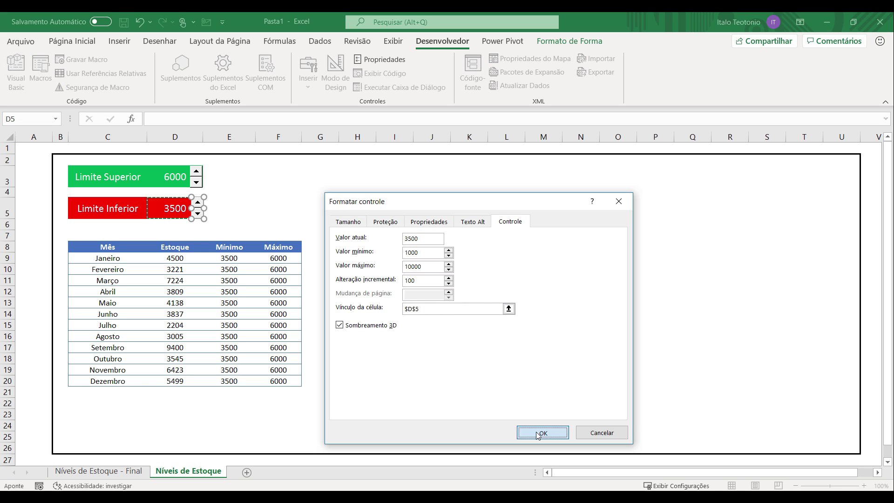
click(399, 300)
click(198, 202)
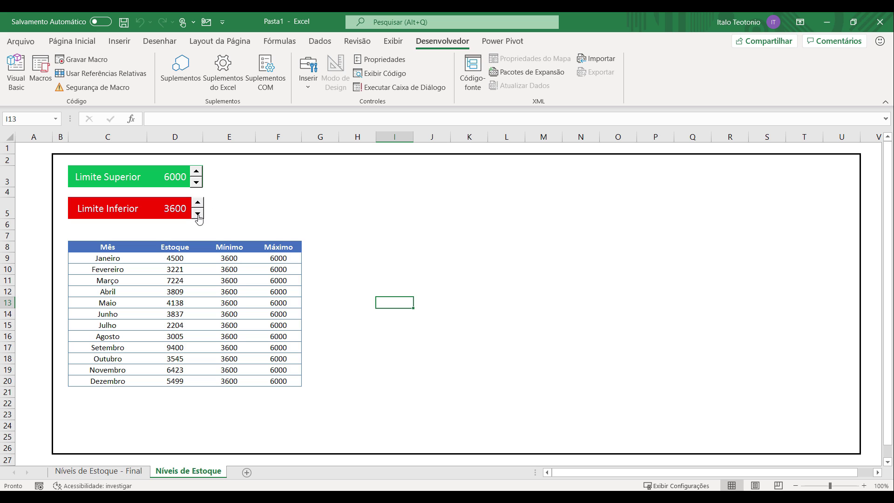
click(198, 202)
Step: Insert a 2D line chart with markers from the table range C8:F20 and move it beside the limit cells, near the frame's upper edge
drag(114, 246, 272, 379)
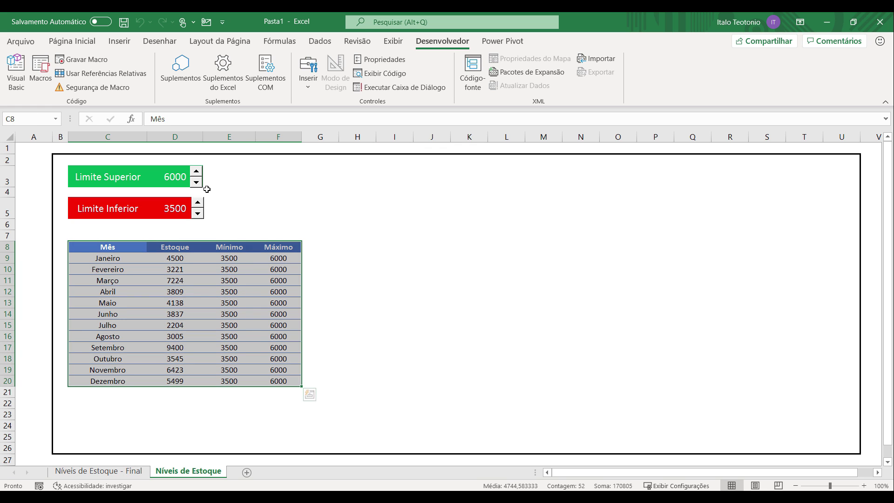
click(122, 42)
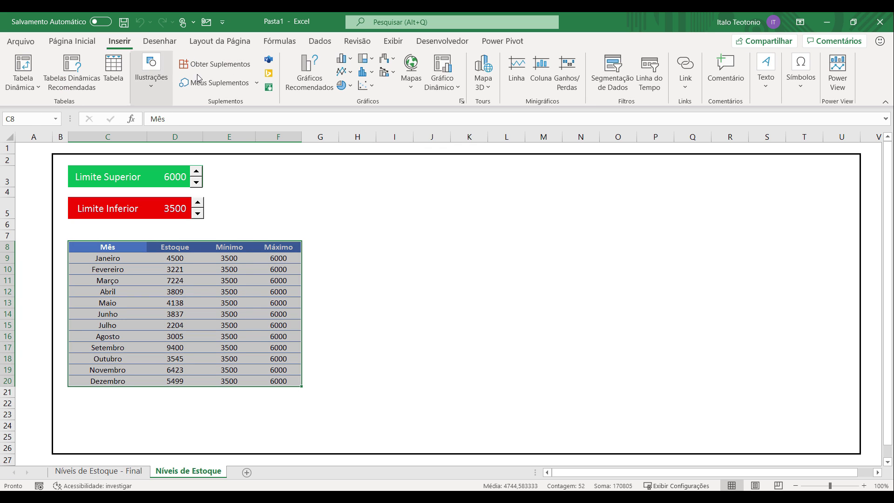
click(344, 71)
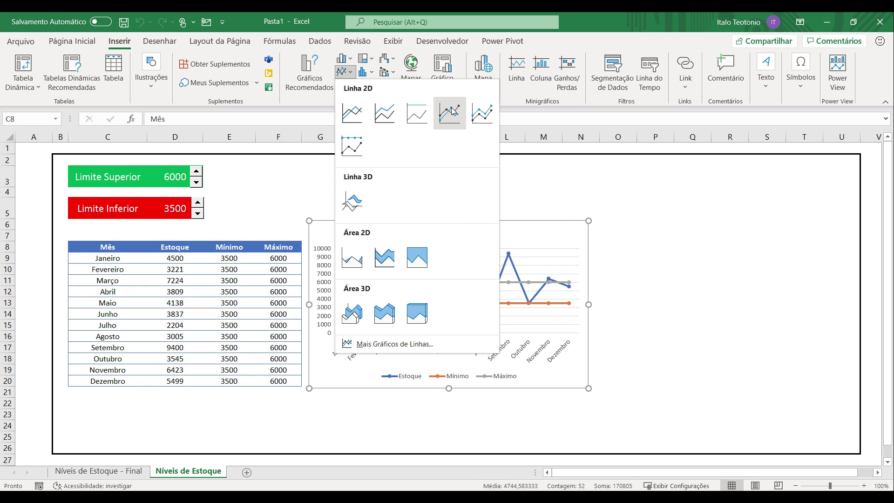
click(451, 110)
drag(479, 224, 506, 168)
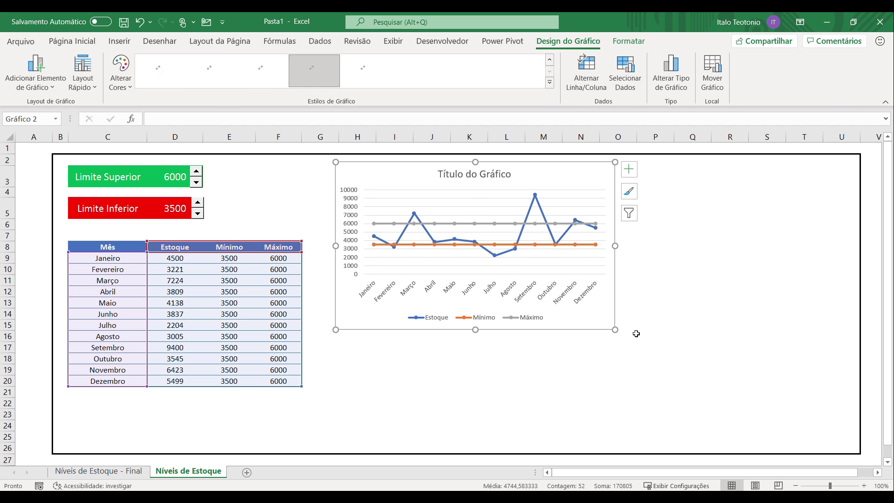
Step: Enlarge the chart to about 13.08 cm high by 24.34 cm wide to fill the frame, and remove its horizontal gridlines
drag(615, 329, 852, 449)
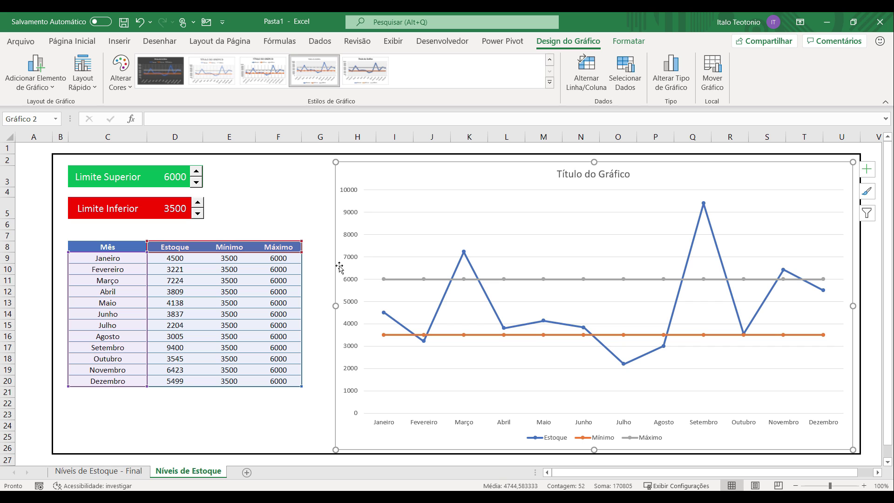
drag(336, 306, 317, 306)
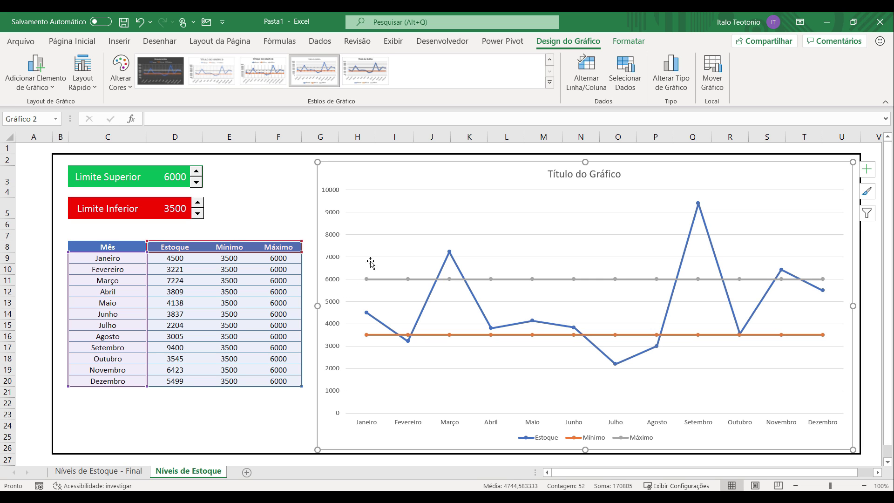
click(390, 239)
key(Escape)
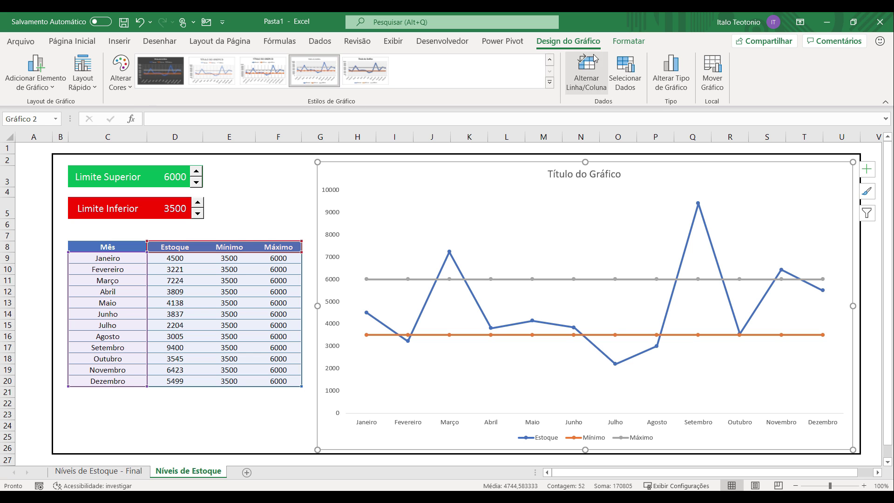
Step: Remove the outline around the chart area
click(629, 41)
click(359, 72)
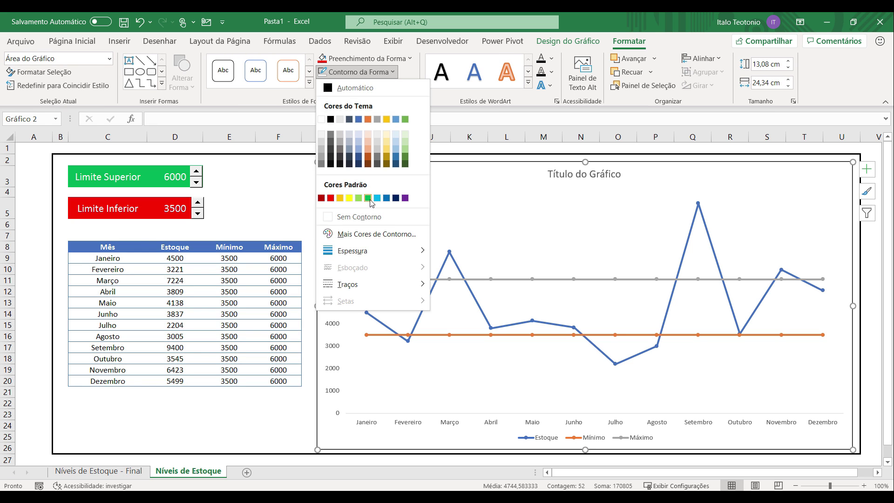
click(368, 199)
click(265, 208)
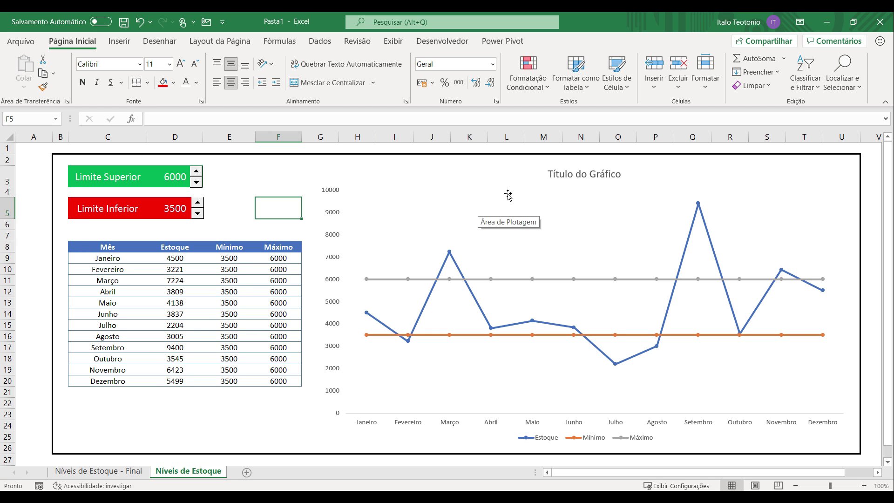
Step: Replace the chart title with "Controle de Níveis de Estoque"
click(558, 176)
double_click(561, 174)
click(561, 174)
drag(548, 174, 623, 174)
key(BackSpace)
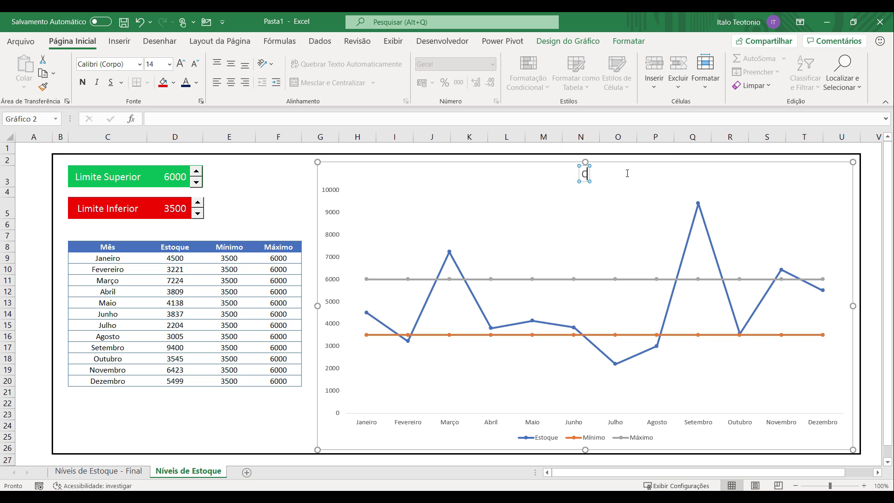
text(Conntro)
key(BackSpace)
key(BackSpace)
key(BackSpace)
key(BackSpace)
text(tro)
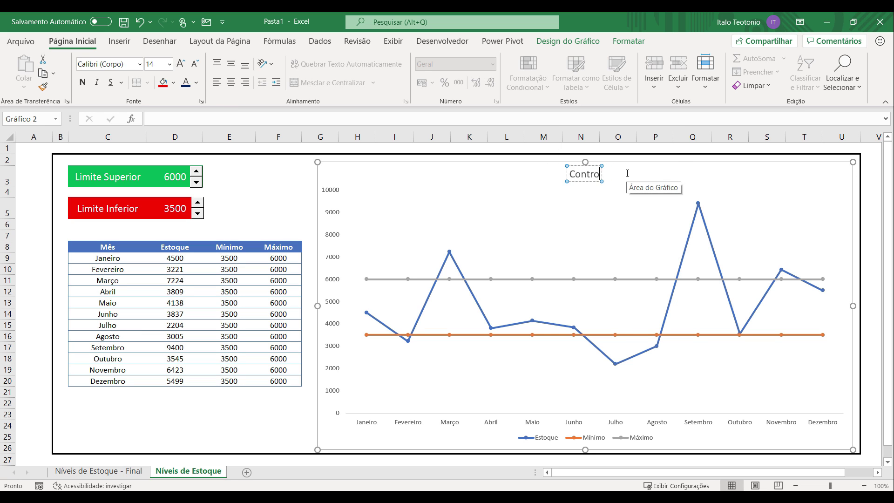
text(le de Níveis de Estoque)
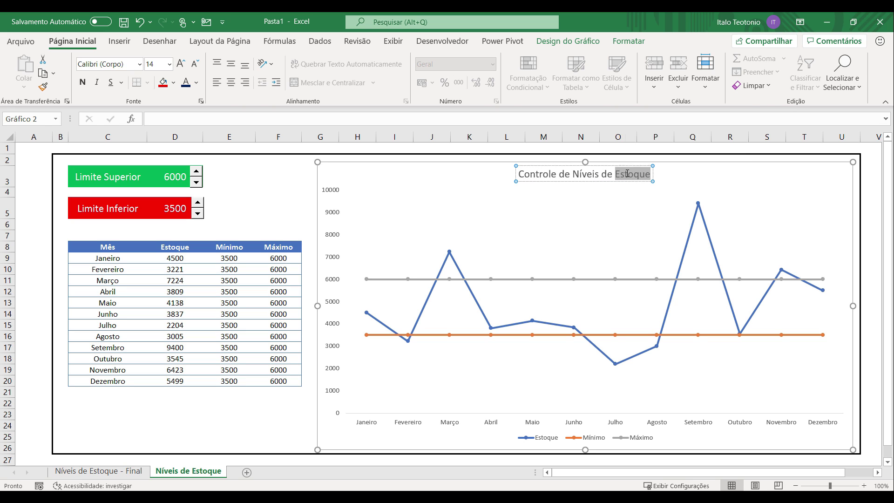
Step: Format the whole chart title in bold dark blue and enlarge its font by two size increments
triple_click(627, 173)
click(197, 83)
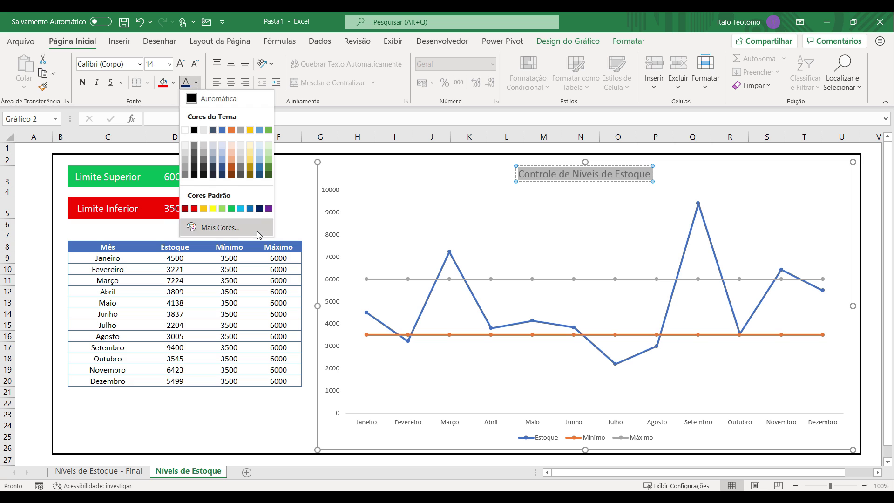
click(260, 209)
click(82, 83)
click(181, 64)
click(181, 63)
click(244, 187)
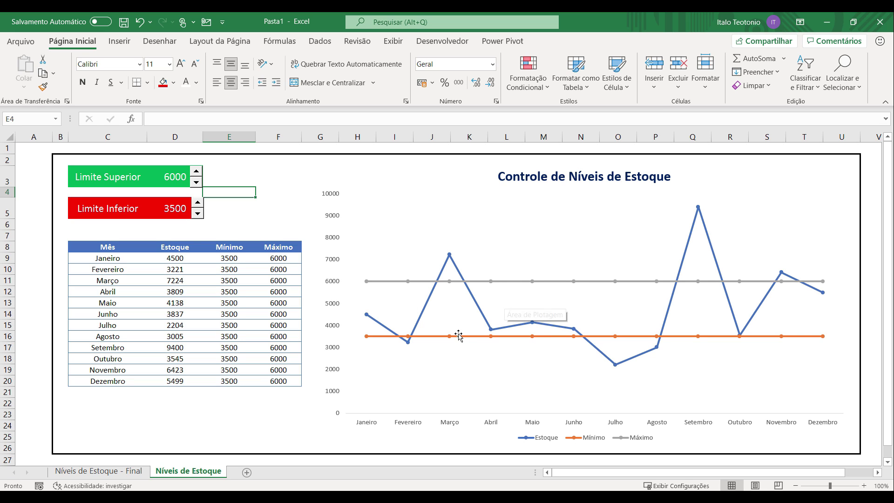
Step: Set both the marker fill and the line colour of the Mínimo series to red
mouse_move(460, 339)
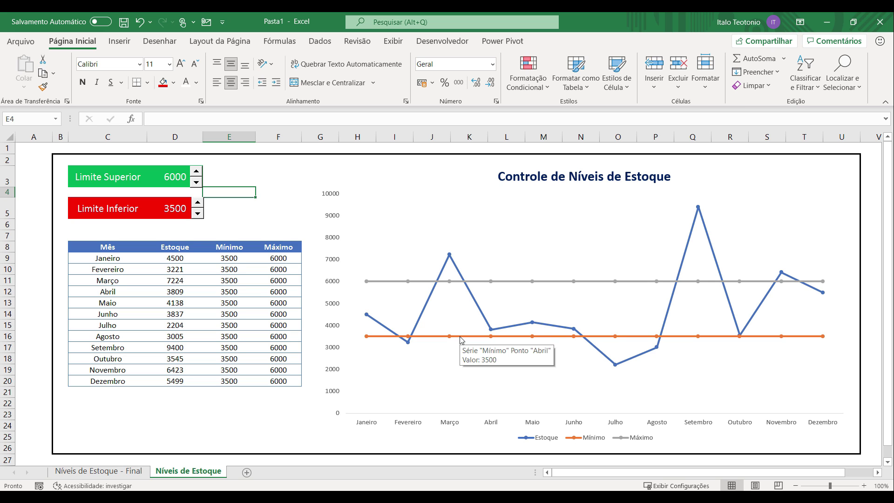
right_click(461, 339)
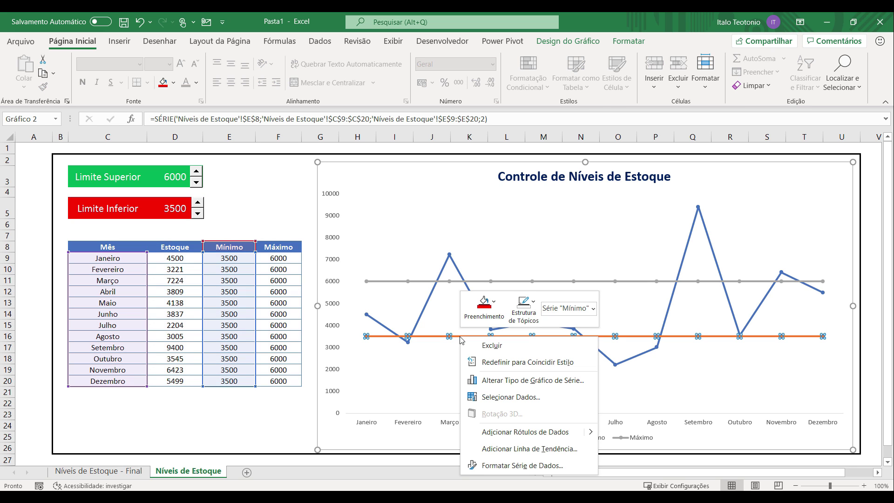
click(494, 302)
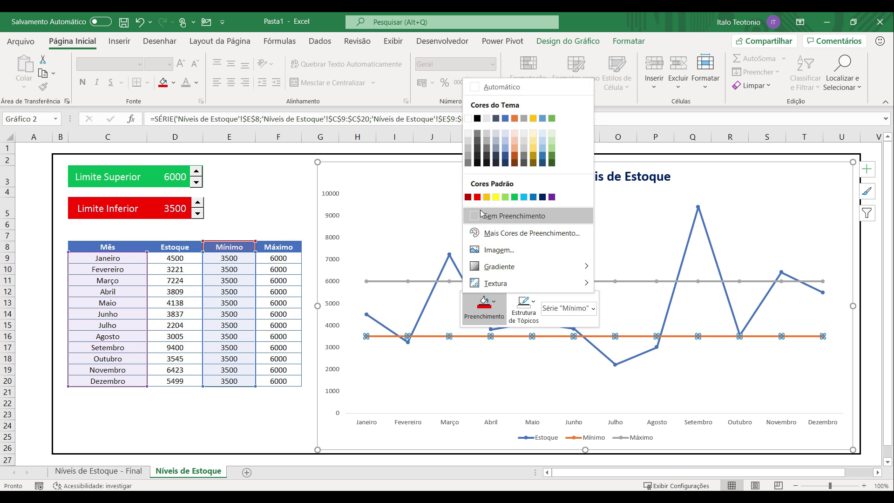
click(485, 216)
click(533, 301)
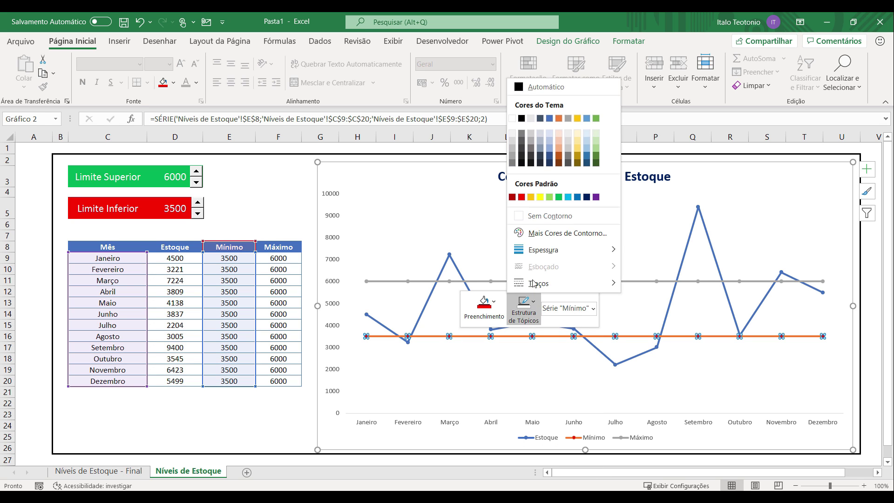
click(525, 200)
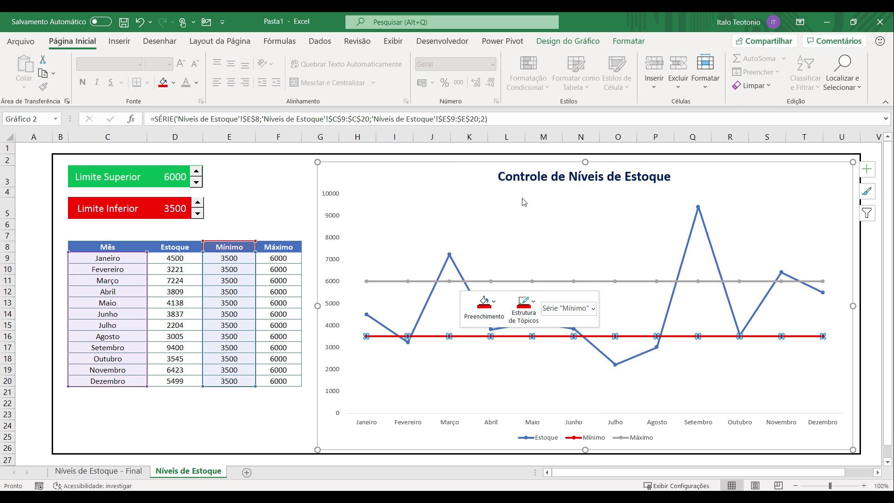
Step: Set both the marker fill and the line colour of the Máximo series to green
right_click(418, 282)
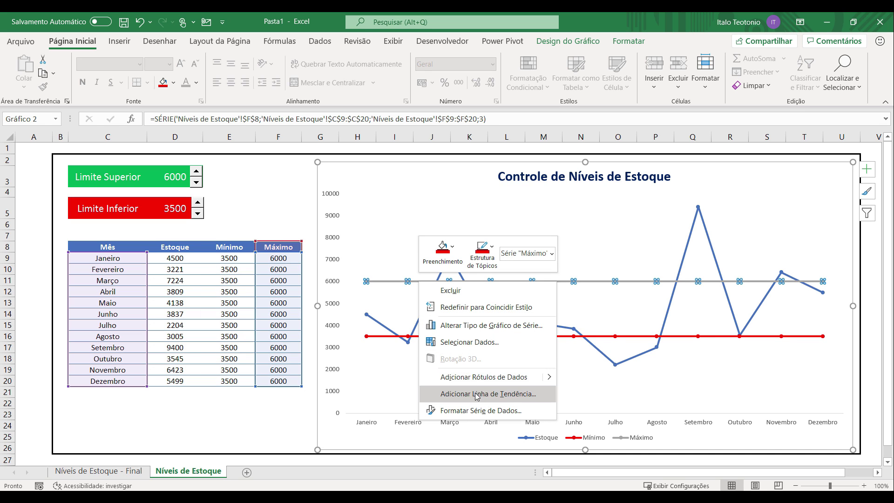
click(447, 252)
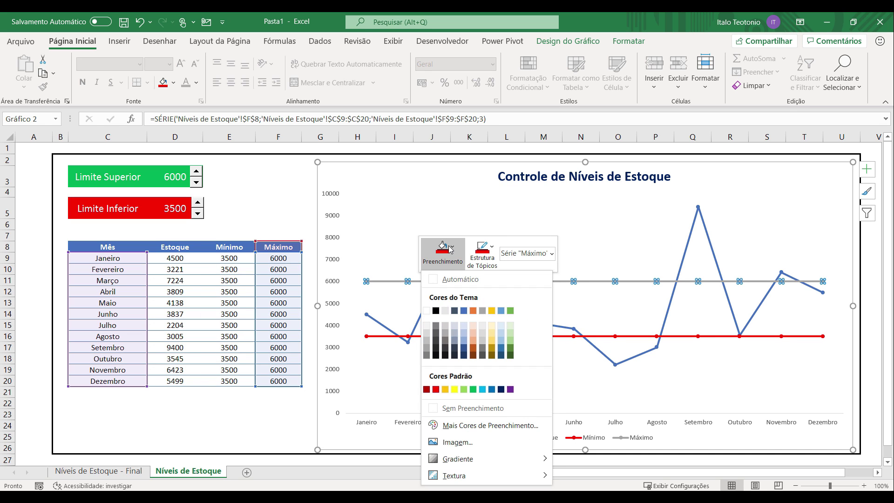
click(484, 255)
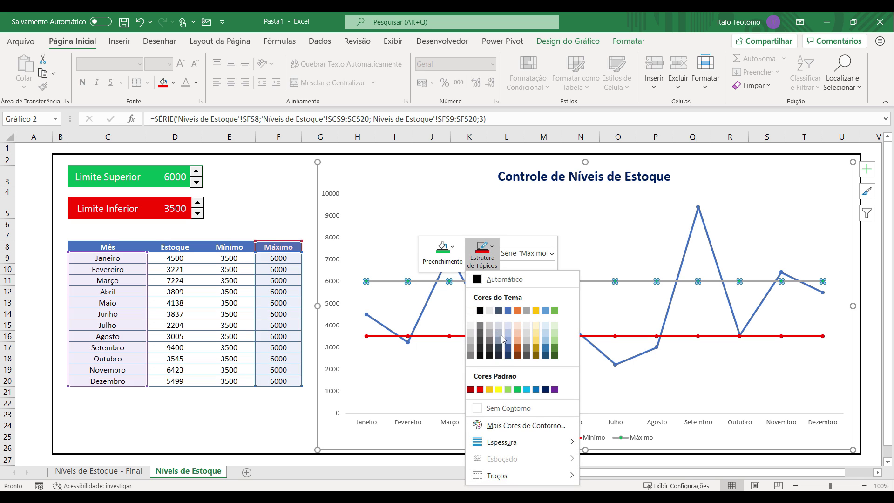
click(520, 394)
click(405, 216)
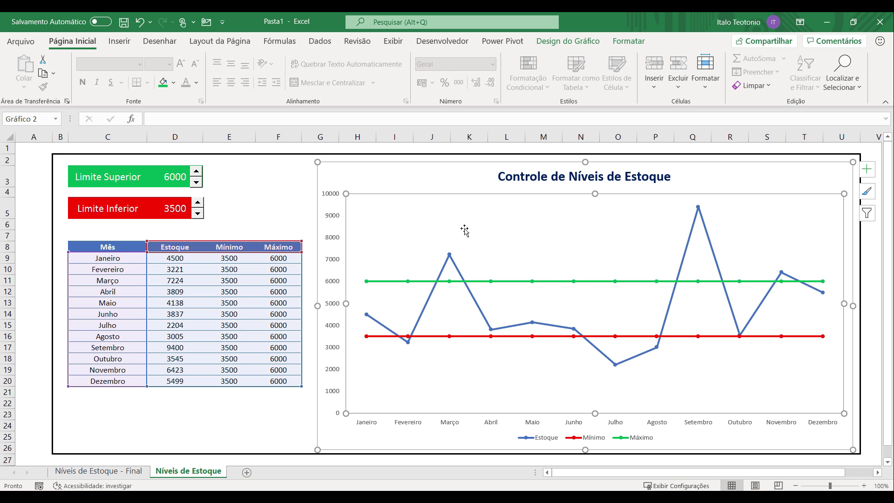
Step: Add data labels to the Estoque series
click(427, 304)
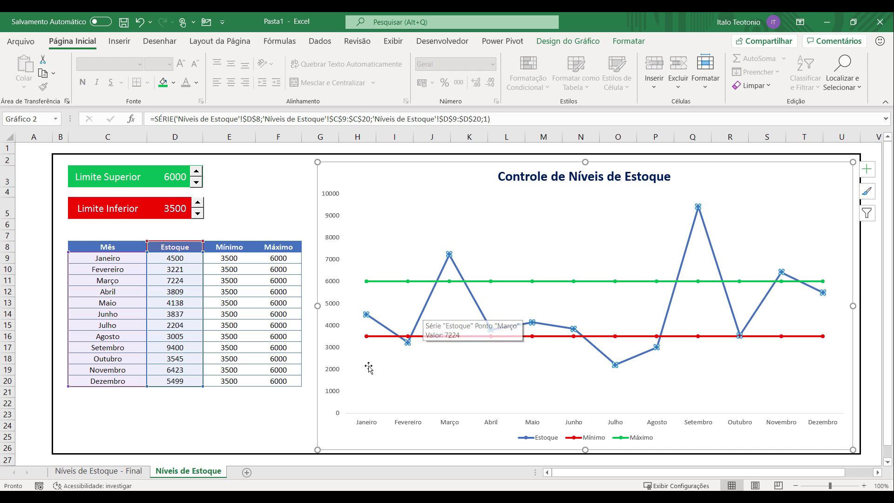
right_click(419, 320)
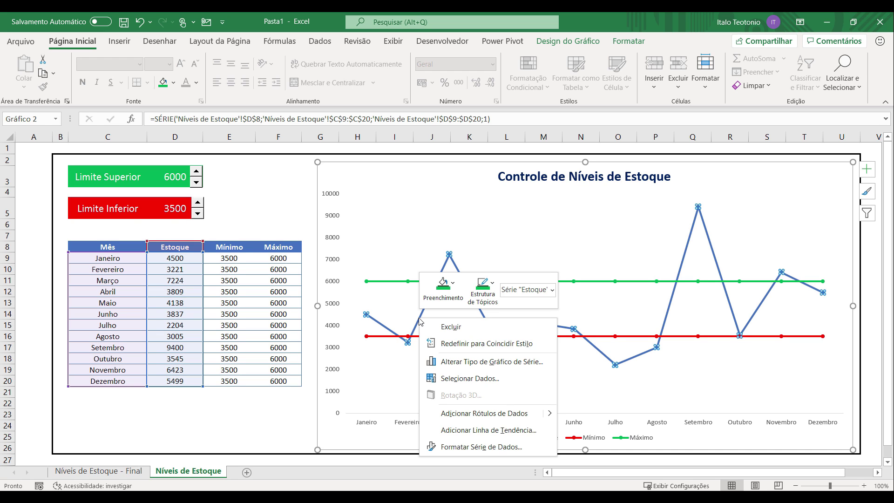
click(503, 409)
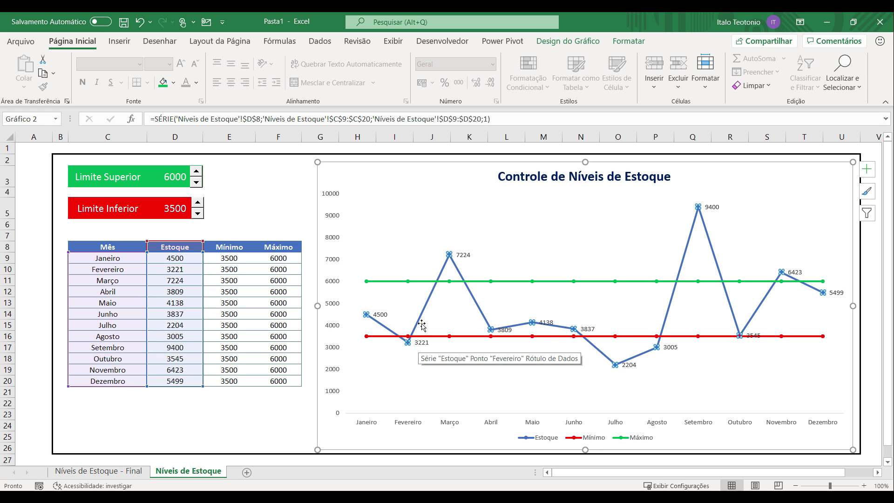
Step: Set the position of the Estoque data labels to Centro so they sit on their points
right_click(420, 347)
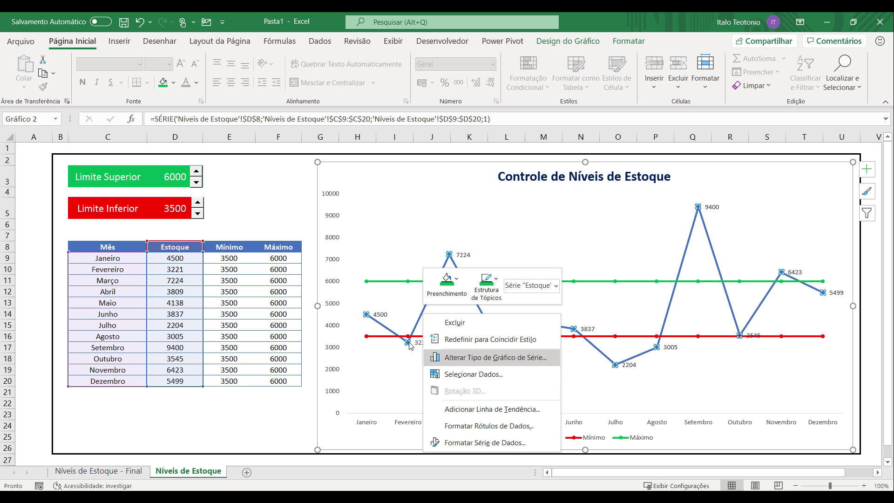
key(Escape)
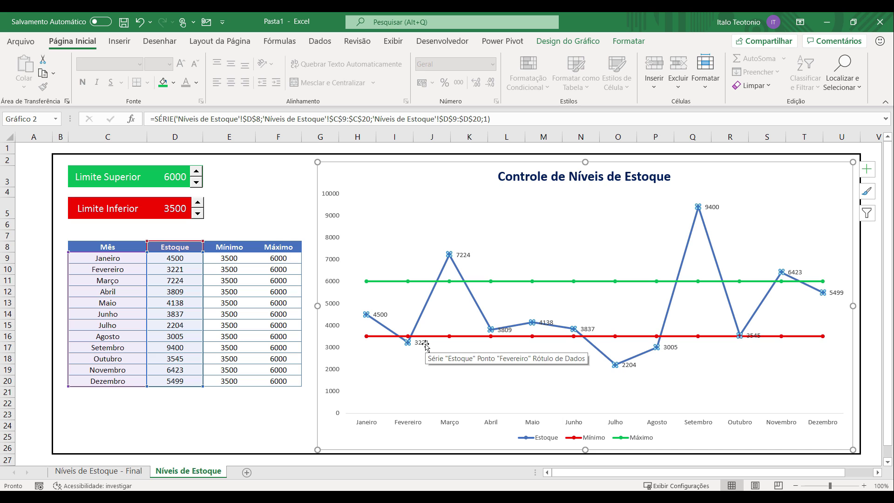
click(424, 349)
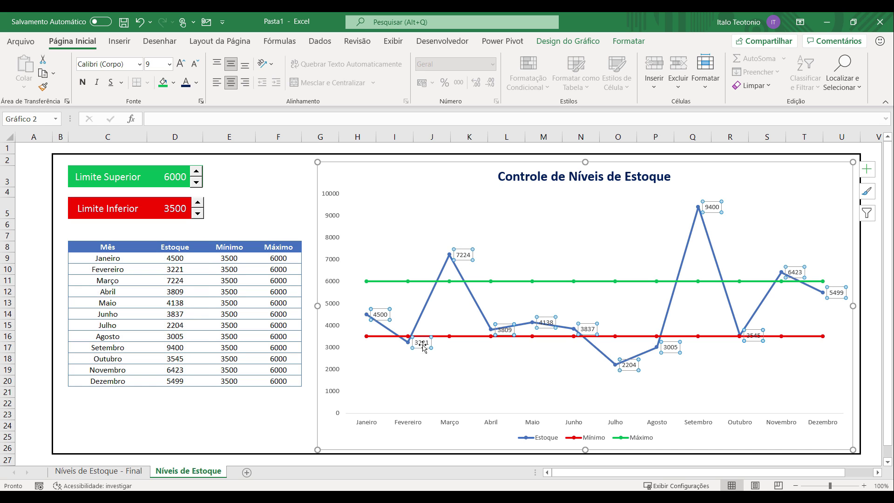
right_click(424, 348)
click(489, 336)
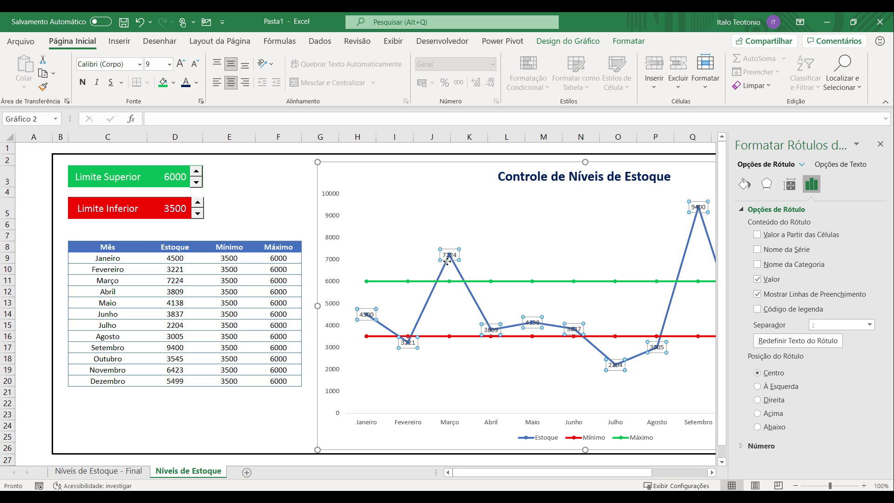
click(881, 144)
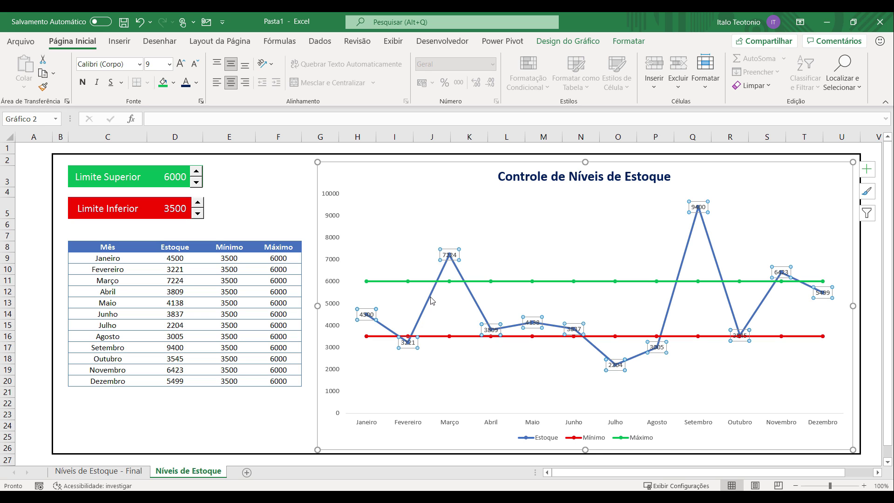
Step: Turn on the smoothed line option (Linha suavizada) for the Estoque series
mouse_move(431, 301)
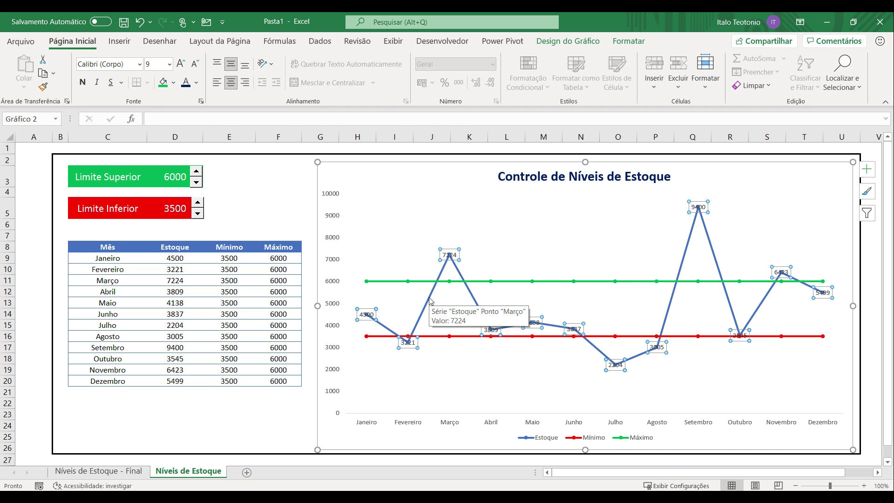
right_click(431, 301)
click(492, 426)
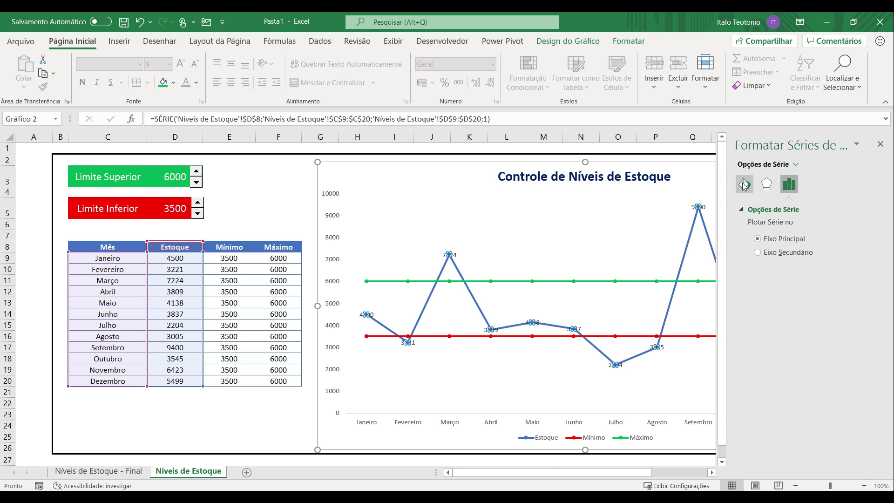
click(743, 183)
scroll(813, 321, down, 1)
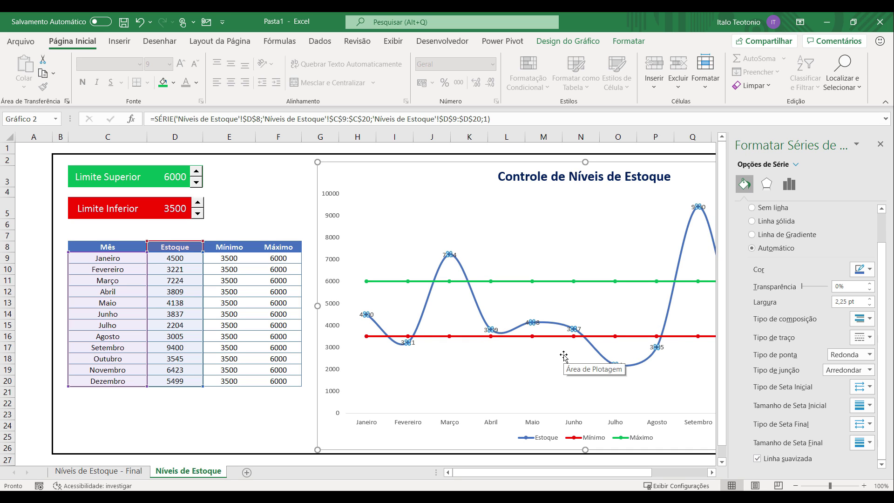
Step: Set the border width of the Estoque series markers to 20 pt
scroll(782, 298, up, 2)
click(801, 212)
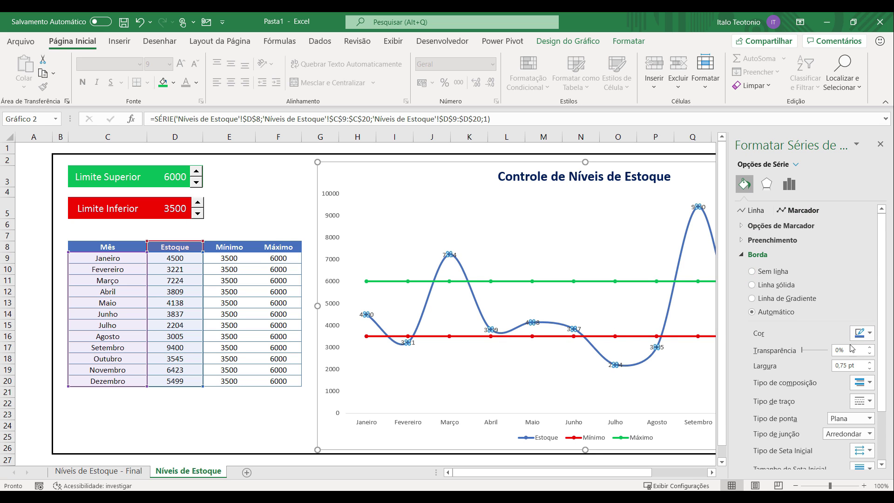
drag(860, 365, 825, 369)
text(20)
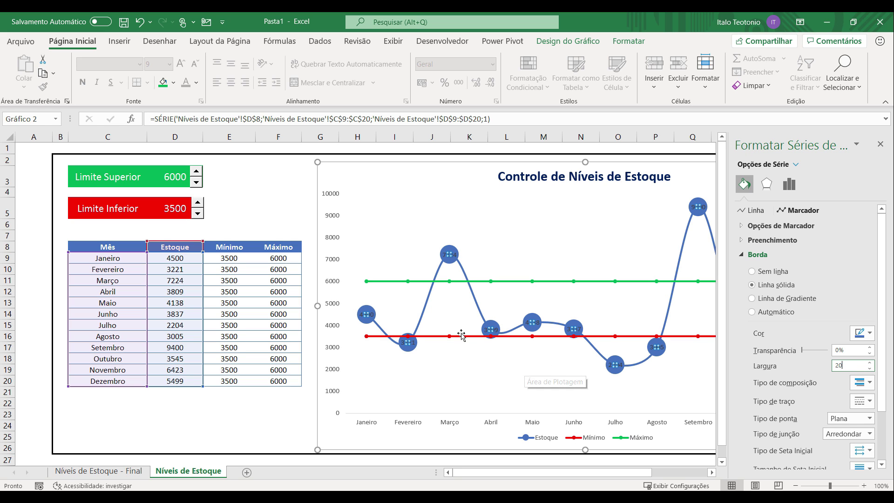
Step: Make the Estoque data labels white and bold, and close the formatting pane
click(574, 329)
click(196, 82)
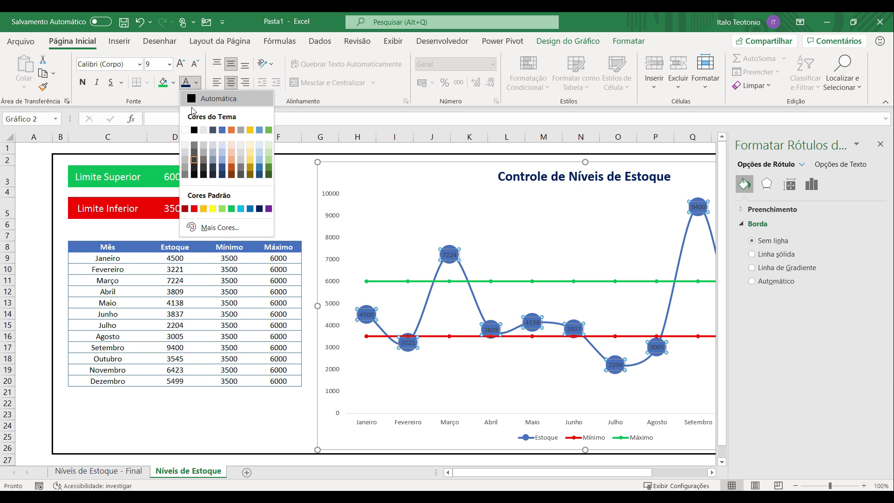
click(185, 125)
click(82, 82)
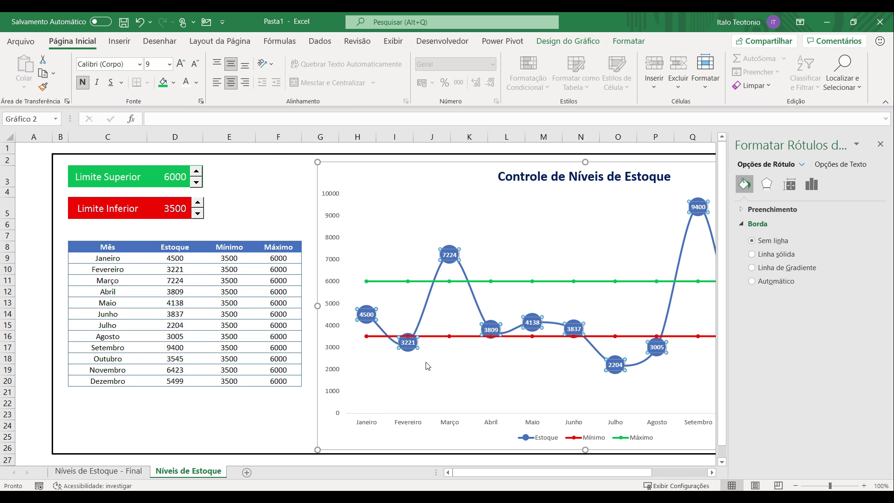
click(450, 384)
click(880, 145)
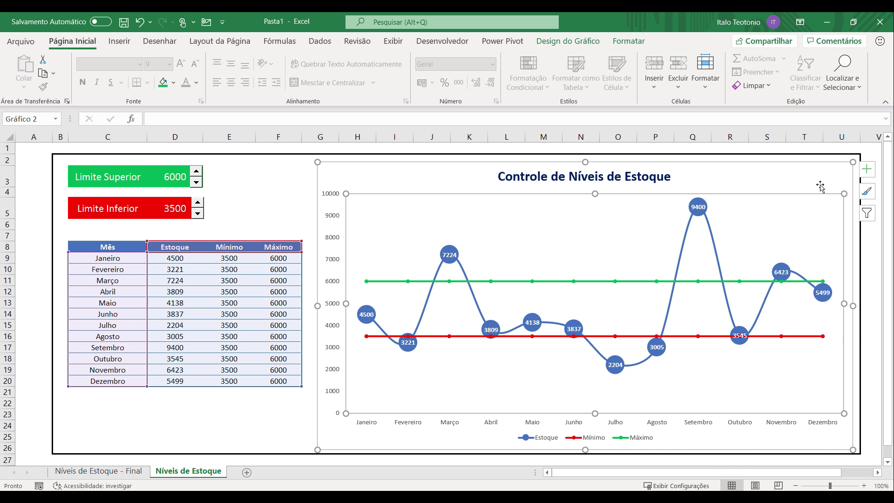
Step: Apply a preset shadow to the Estoque series line and markers, and close the formatting pane
click(240, 425)
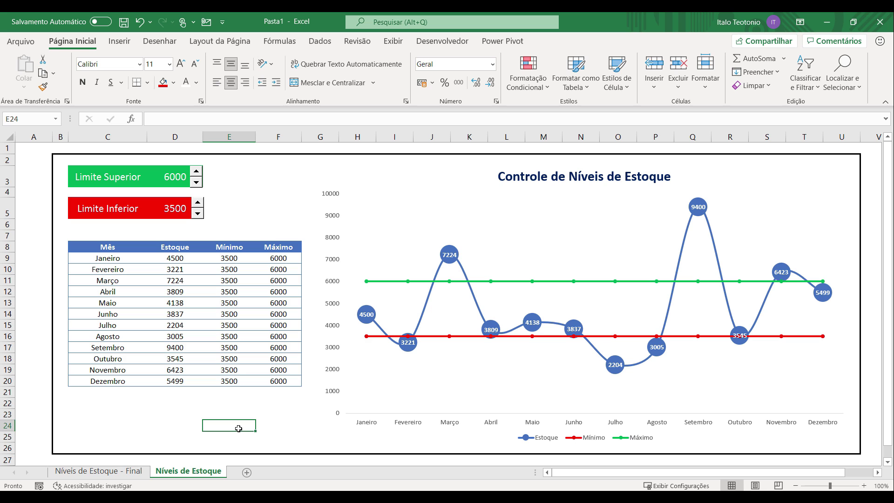
right_click(430, 303)
click(487, 428)
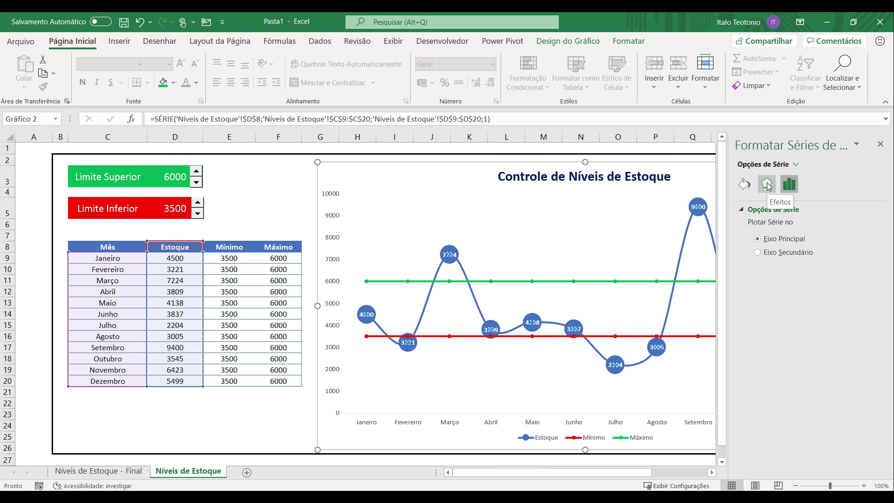
click(767, 185)
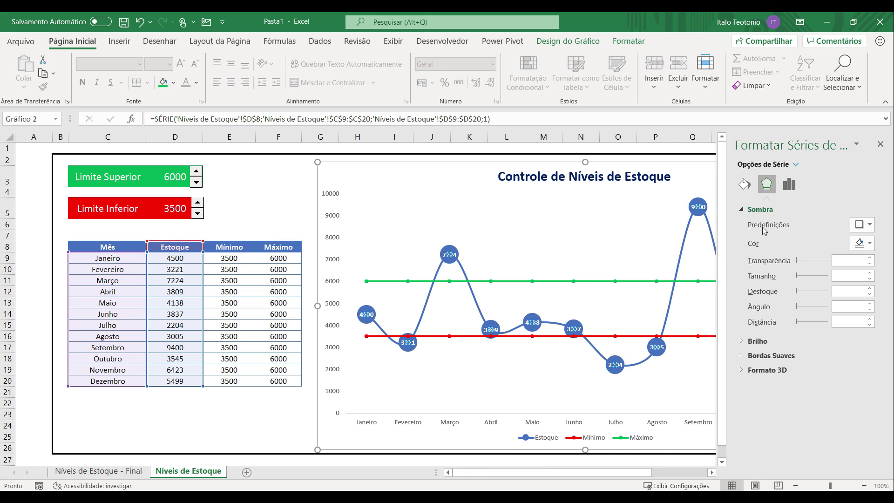
click(869, 225)
click(835, 352)
click(261, 425)
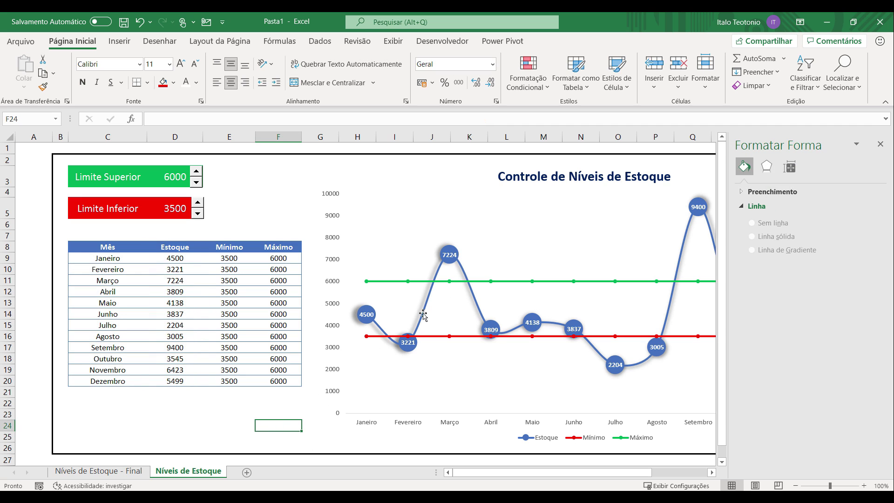
click(885, 145)
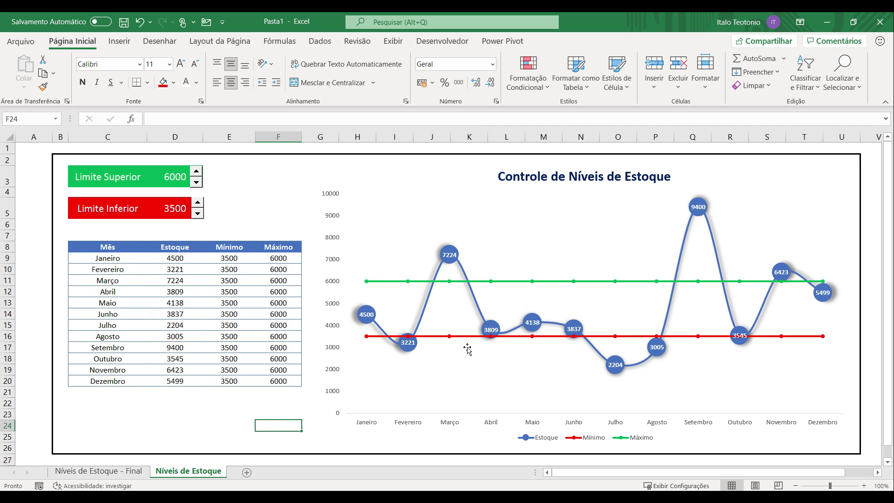
Step: Switch the Estoque series markers to the built-in option (Interno) with the diamond shape
right_click(490, 328)
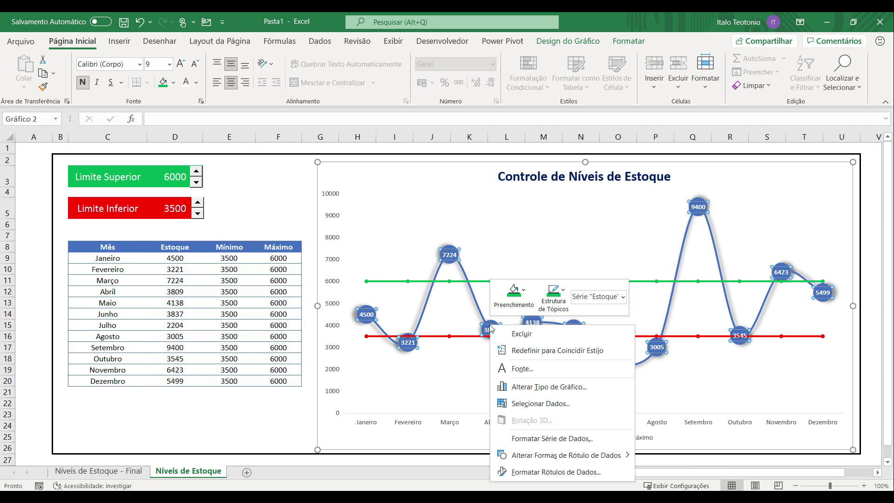
click(552, 438)
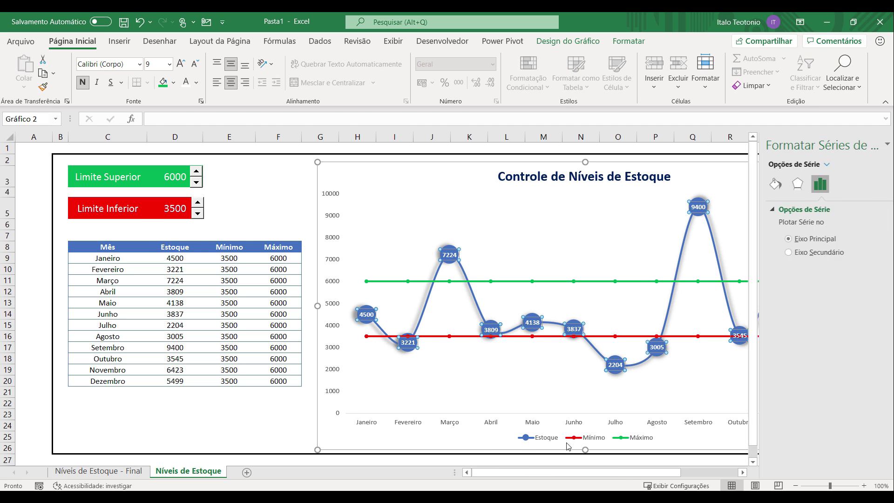
click(768, 185)
click(746, 185)
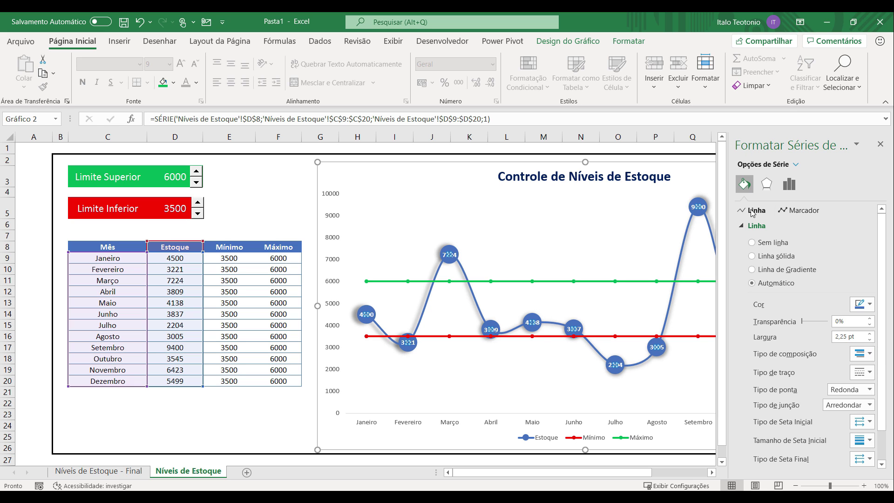
click(802, 211)
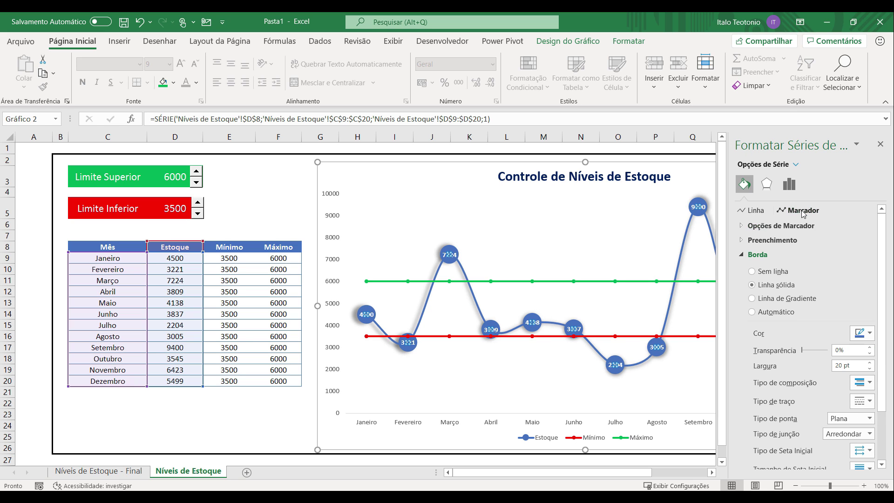
click(782, 226)
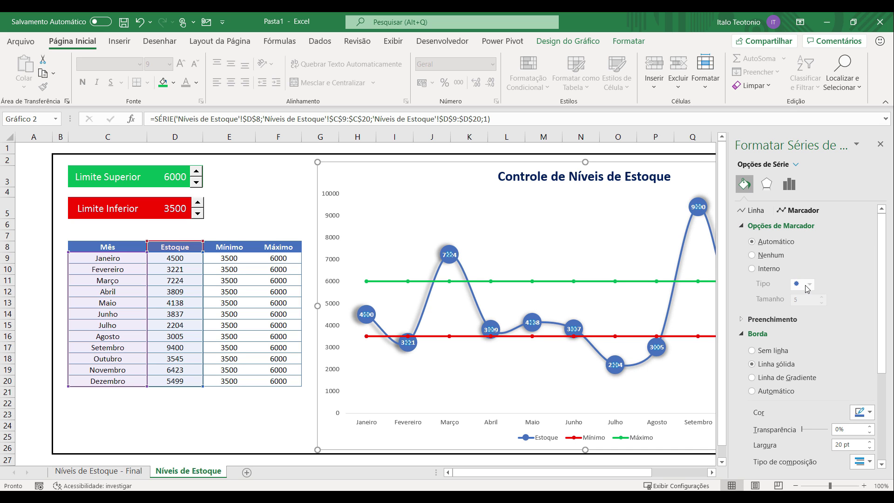
click(752, 269)
click(810, 284)
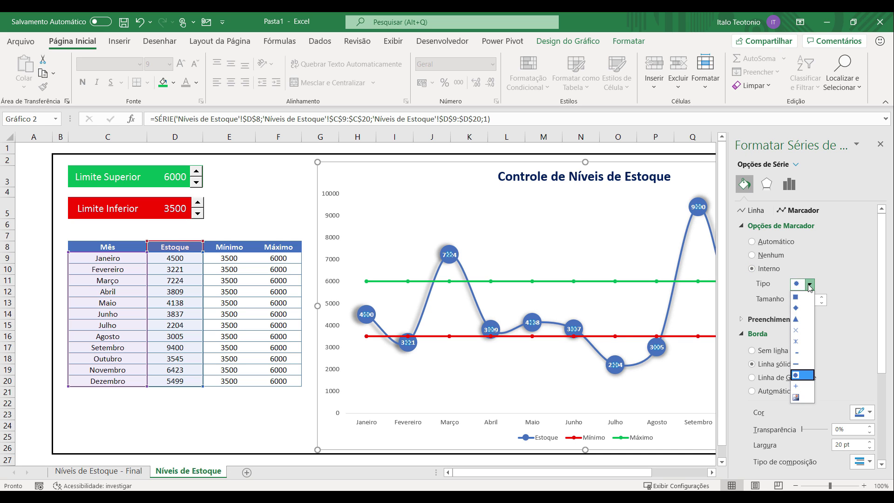
click(803, 308)
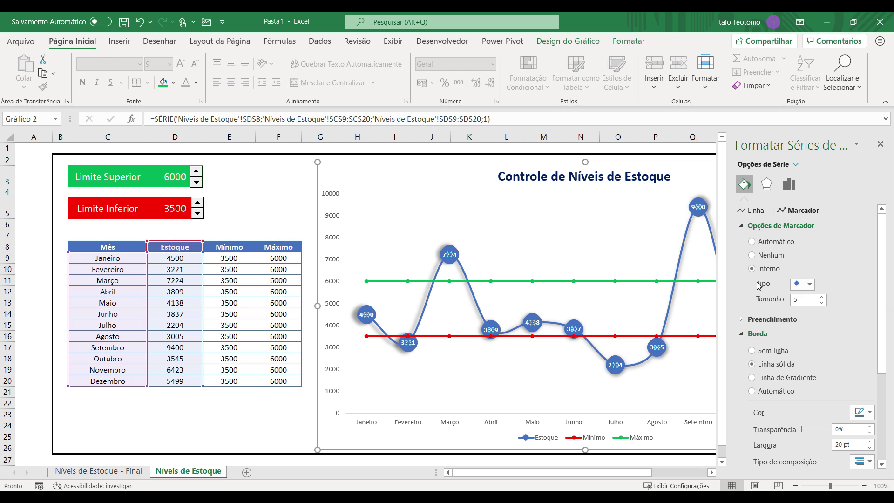
Step: Change the Estoque marker type to the square shape, close the formatting pane and deselect the chart
click(806, 284)
click(796, 297)
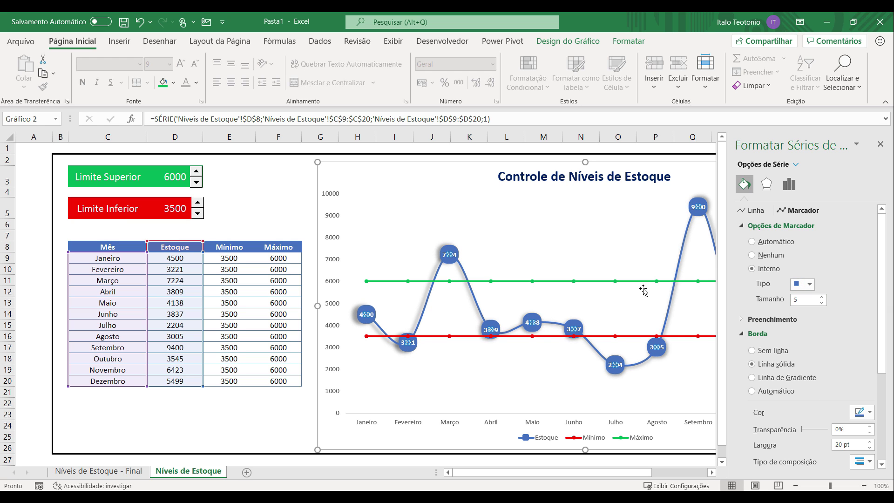
scroll(818, 360, down, 1)
scroll(818, 359, down, 2)
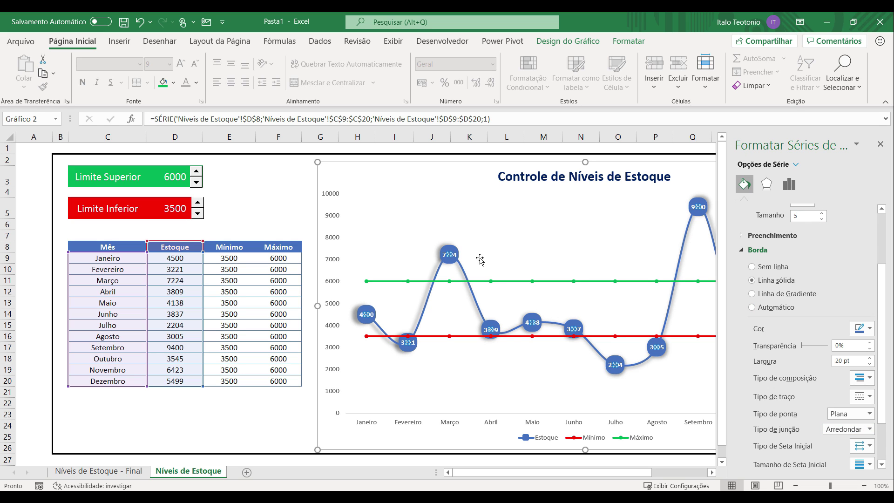
click(880, 144)
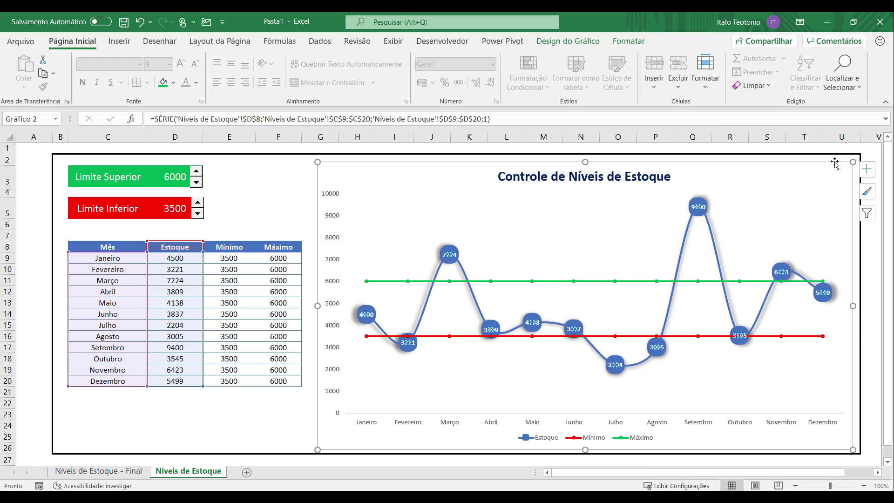
click(254, 440)
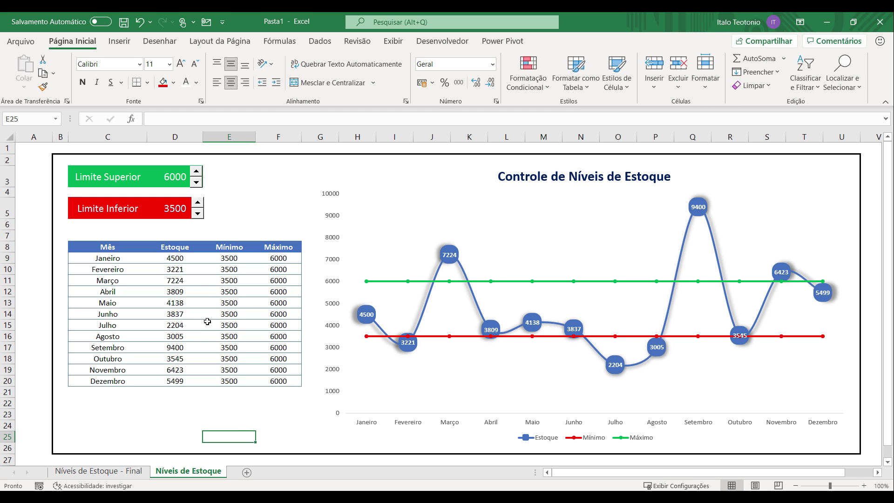
Step: Lower the Limite Inferior value to 2000 with its spin control
click(197, 214)
click(197, 214)
click(198, 214)
click(197, 213)
click(198, 214)
click(197, 213)
click(198, 214)
click(198, 214)
click(198, 214)
click(198, 213)
click(198, 214)
click(197, 214)
click(198, 214)
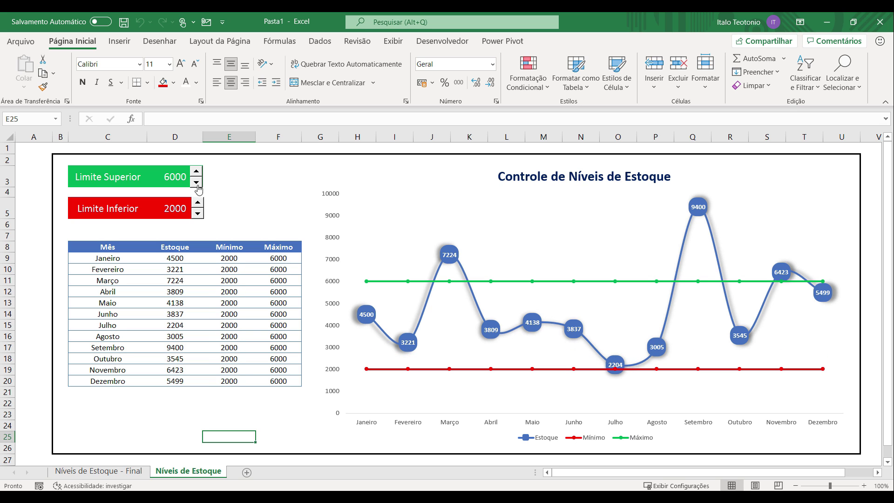
Step: Raise the Limite Superior value to 7000 with its spin control
click(197, 171)
click(198, 171)
click(197, 171)
click(198, 171)
click(198, 171)
click(198, 171)
click(198, 171)
click(198, 170)
click(200, 171)
click(199, 171)
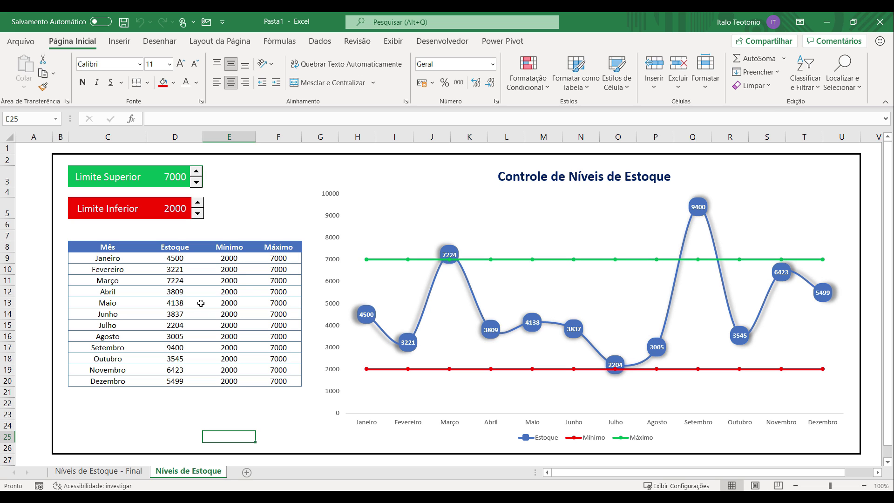
Step: Raise the Limite Inferior value to 3000 with its spin control
click(198, 203)
click(198, 203)
click(198, 203)
click(198, 203)
click(198, 203)
click(198, 203)
click(198, 203)
click(198, 203)
click(198, 203)
click(198, 203)
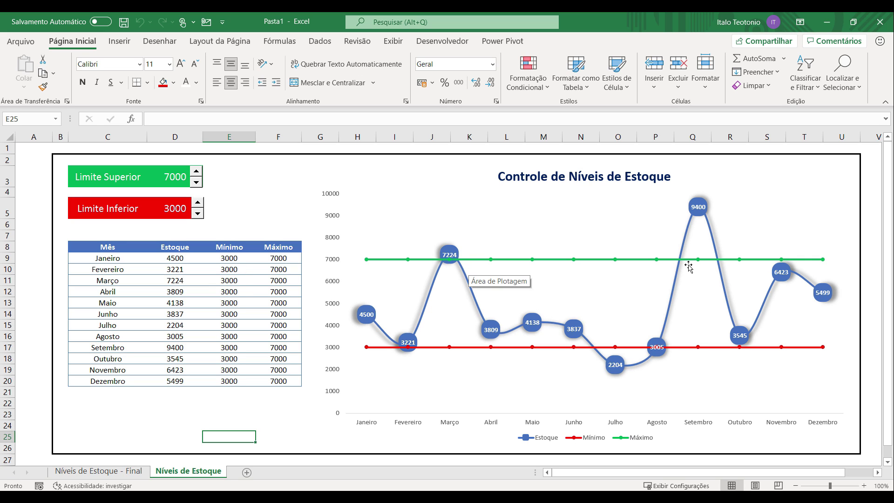
Step: Enter 4000 as the Mínimo for Julho in E15 and fill it down to Dezembro (E20)
click(234, 261)
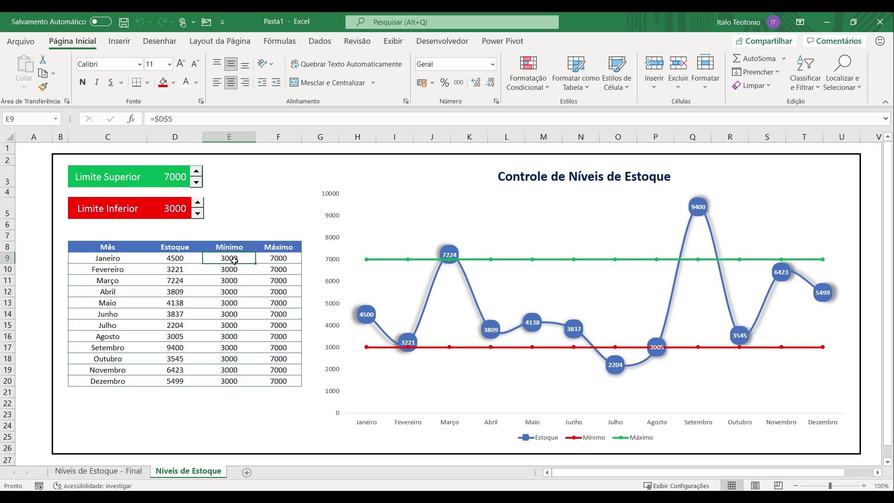
click(227, 324)
text(4000)
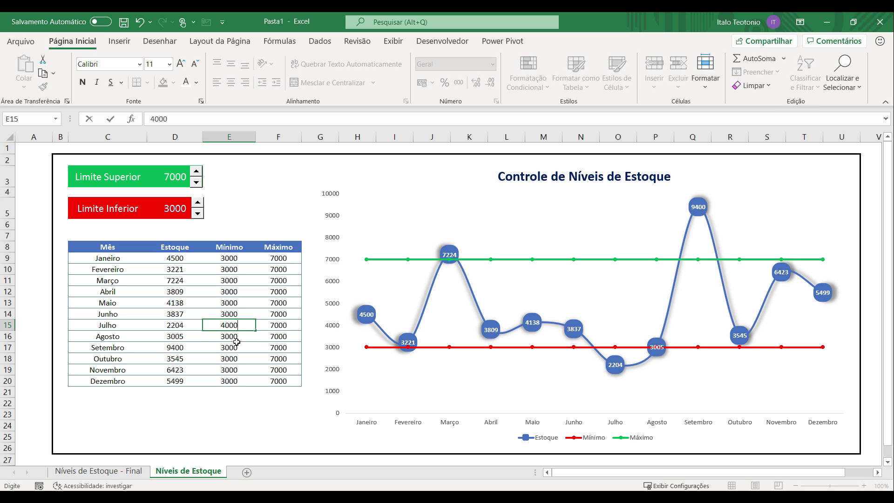
key(Return)
click(252, 325)
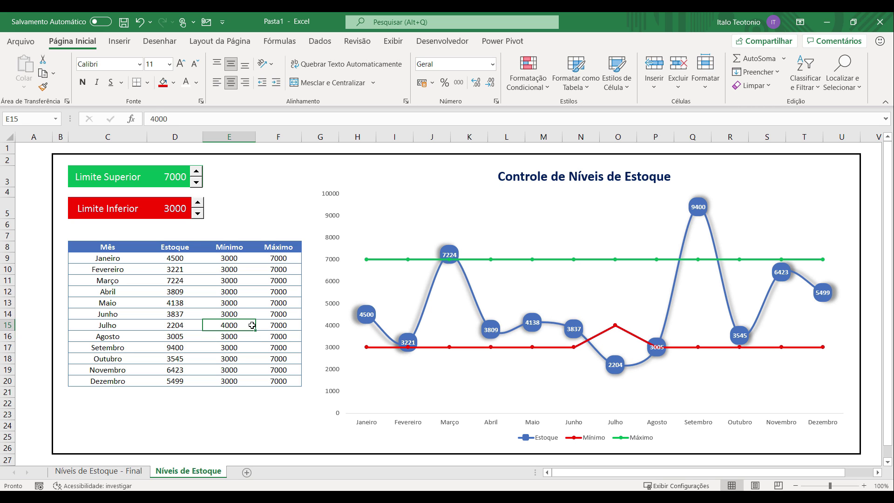
drag(255, 330, 256, 386)
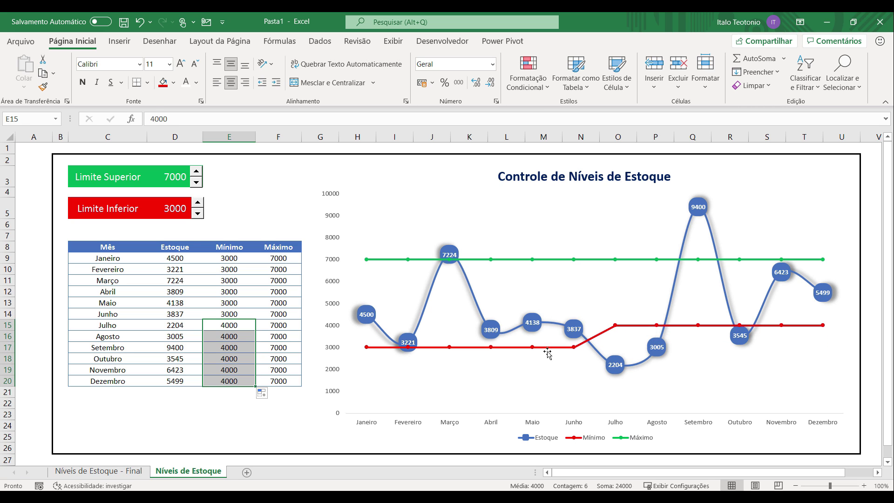
click(235, 427)
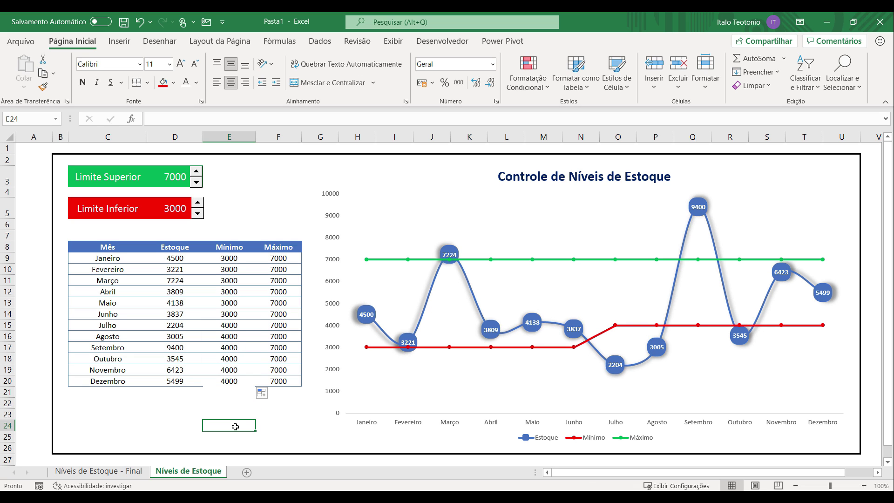
Step: Undo the fill and the 4000 entry in the Mínimo column
key(ctrl+z)
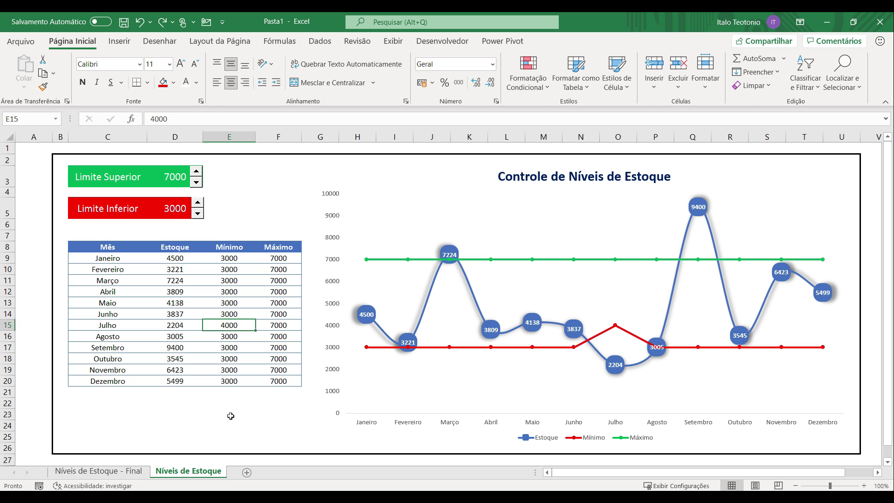
key(ctrl+z)
click(160, 389)
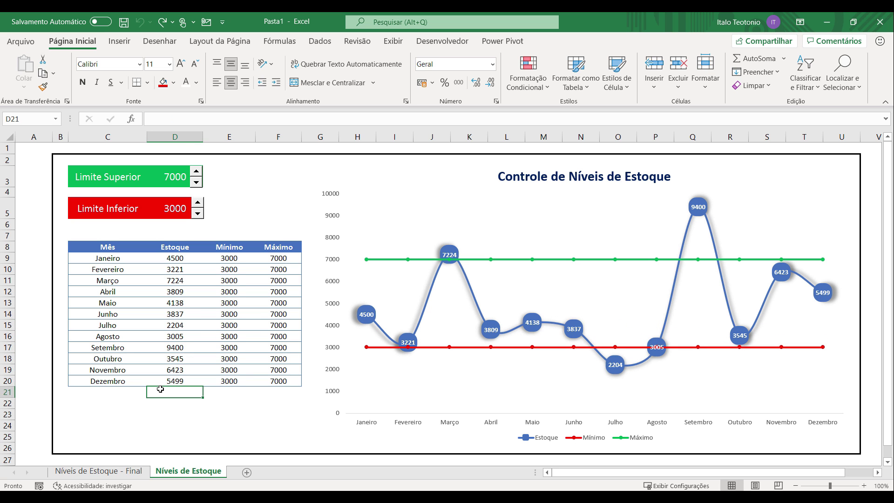